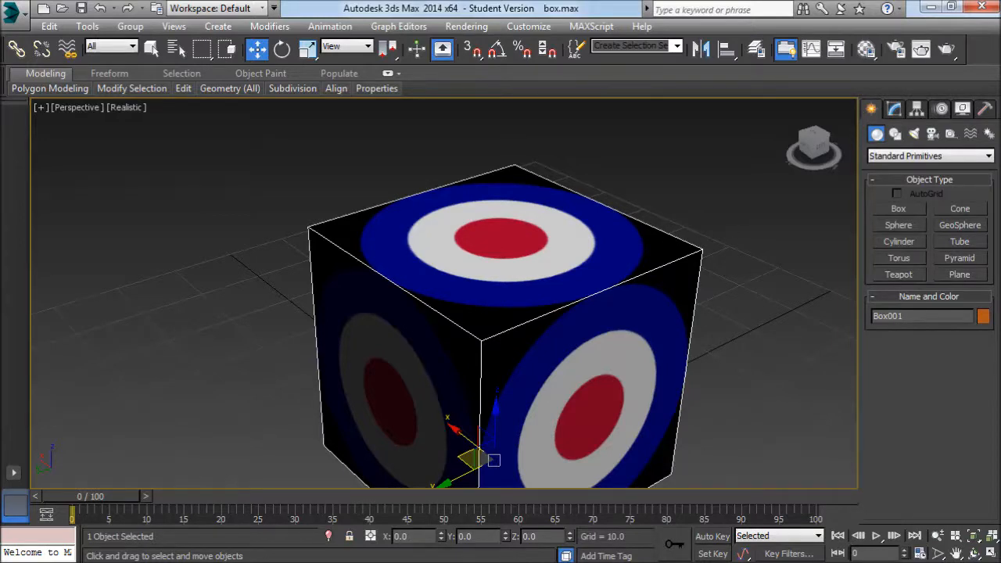
- Try moving one of the box's upper corner vertices at the Editable Poly vertex level
{"action": "left_click", "coordinate": [893, 110]}
{"action": "left_click", "coordinate": [876, 172]}
{"action": "left_click", "coordinate": [905, 184]}
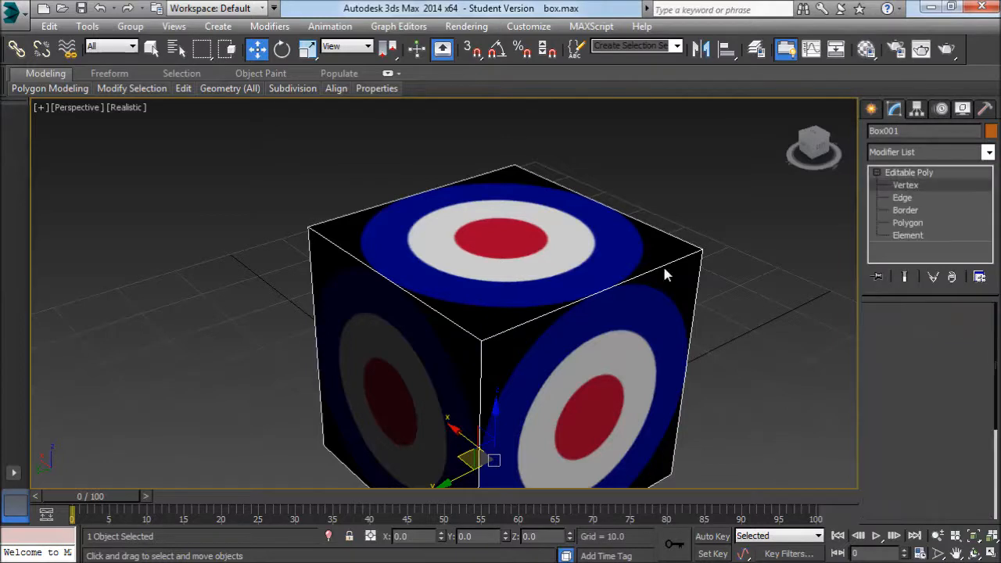
{"action": "scroll", "coordinate": [591, 221], "scroll_direction": "up", "scroll_amount": 3}
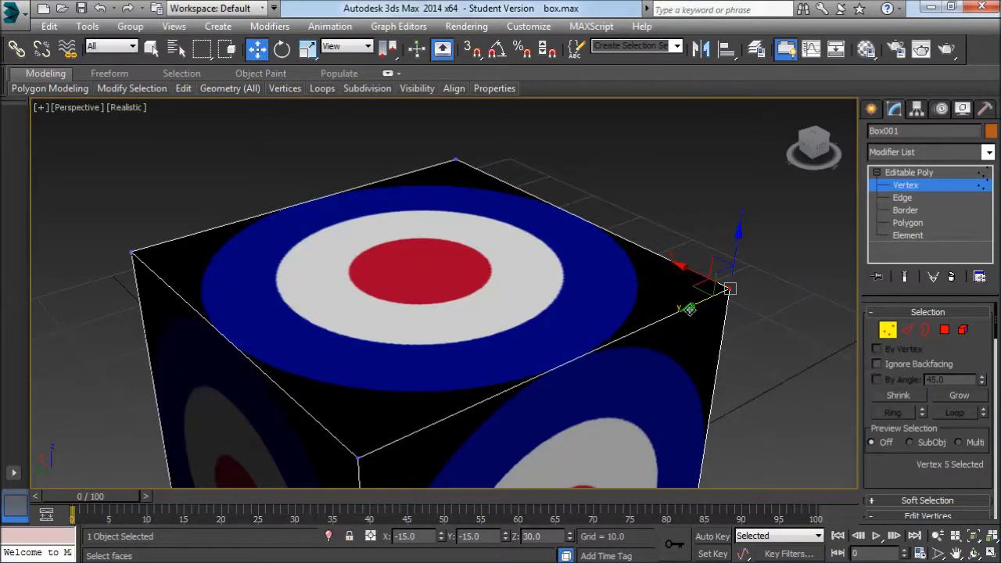
{"action": "left_click_drag", "start_coordinate": [693, 280], "coordinate": [715, 336]}
{"action": "right_click", "coordinate": [677, 283]}
{"action": "right_click", "coordinate": [745, 241]}
{"action": "right_click", "coordinate": [715, 337]}
{"action": "middle_click_drag", "start_coordinate": [547, 277], "coordinate": [576, 271]}
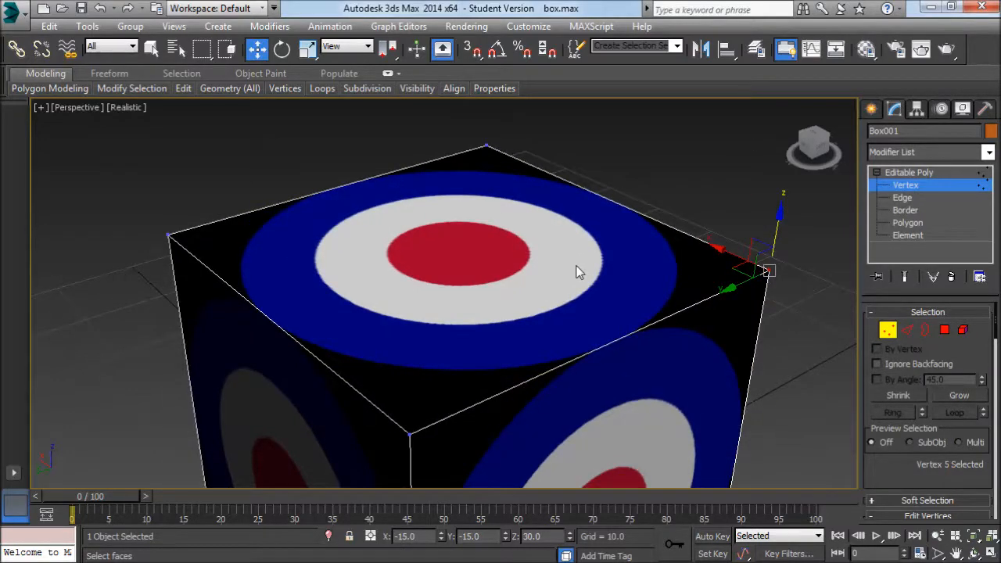
{"action": "middle_click_drag", "start_coordinate": [493, 305], "coordinate": [472, 315]}
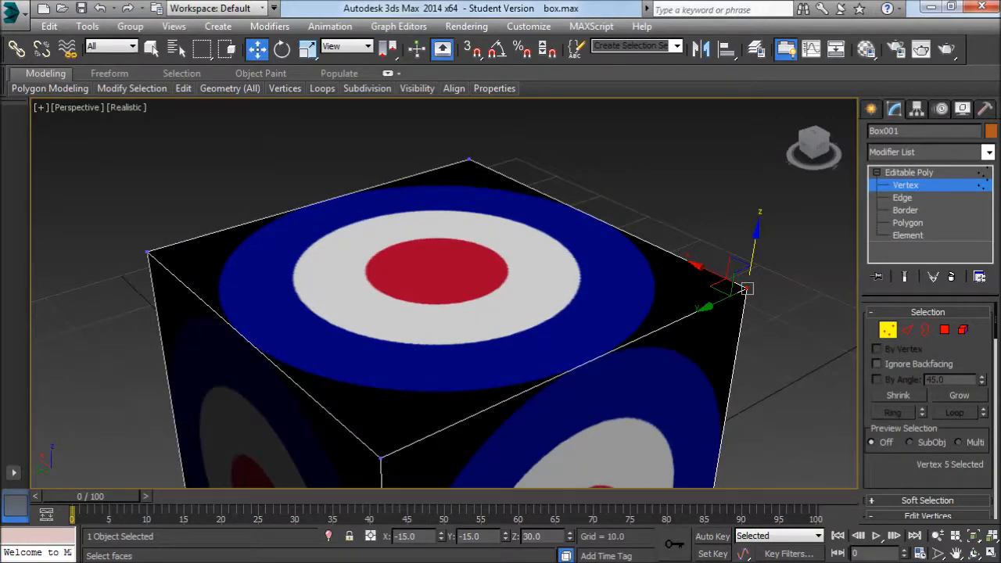
- Switch to Windows Photo Viewer to examine the RAF-Roundel.png texture, and return to the box in 3ds Max
{"action": "key", "text": "alt+Tab"}
{"action": "left_click", "coordinate": [954, 7]}
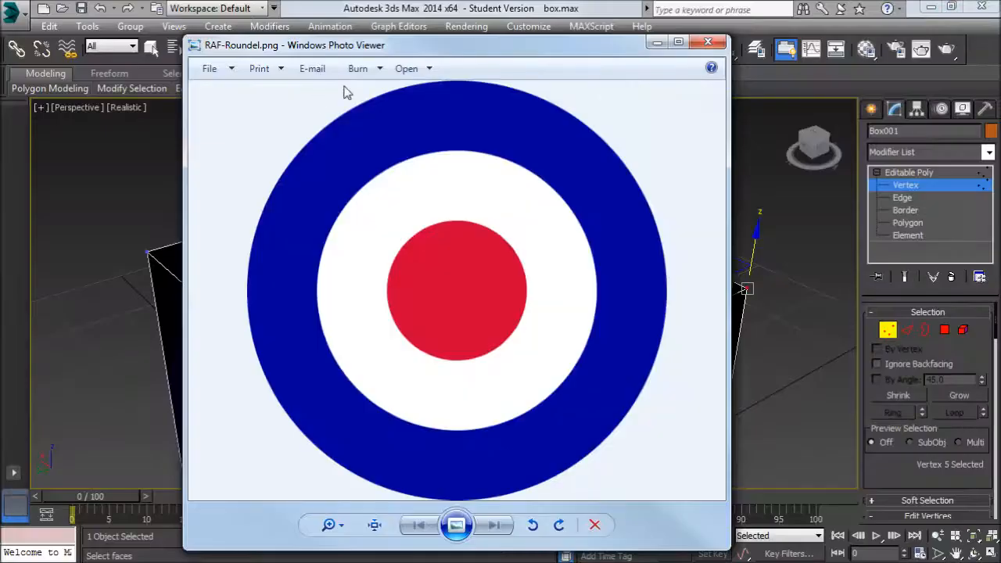
{"action": "left_click_drag", "start_coordinate": [480, 49], "coordinate": [379, 49]}
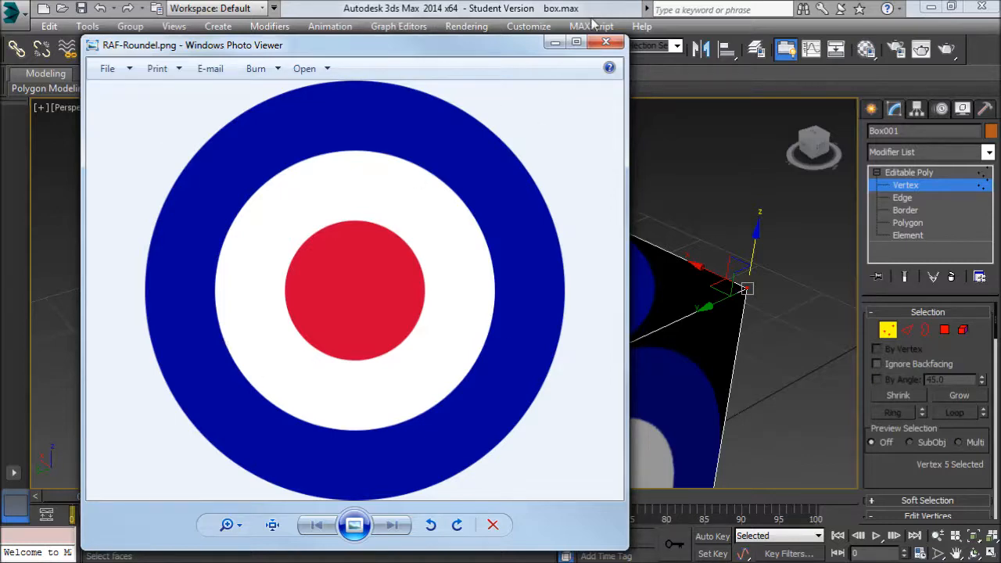
{"action": "left_click", "coordinate": [398, 5]}
{"action": "middle_click_drag", "start_coordinate": [502, 286], "coordinate": [523, 285]}
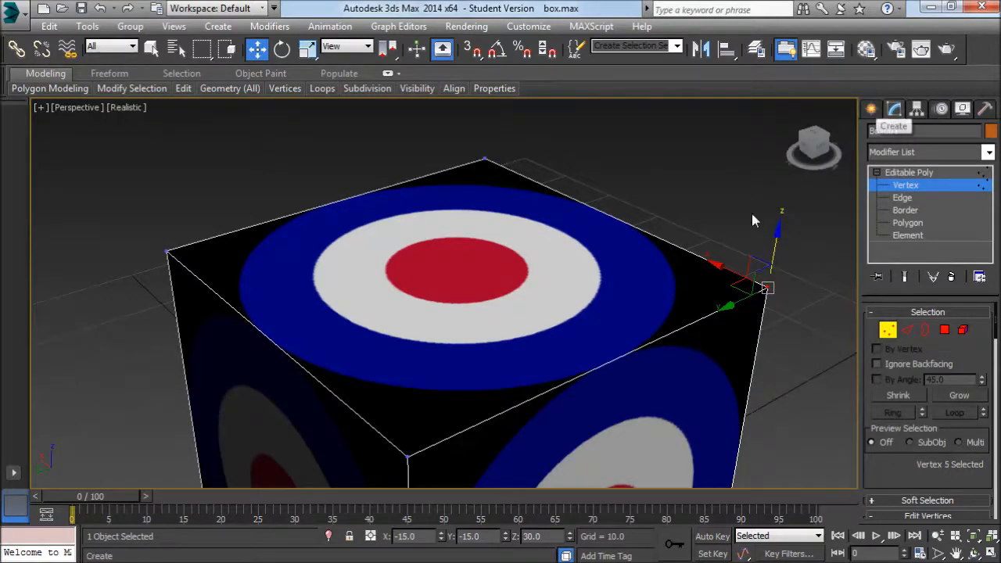
{"action": "middle_click_drag", "start_coordinate": [383, 374], "coordinate": [416, 350]}
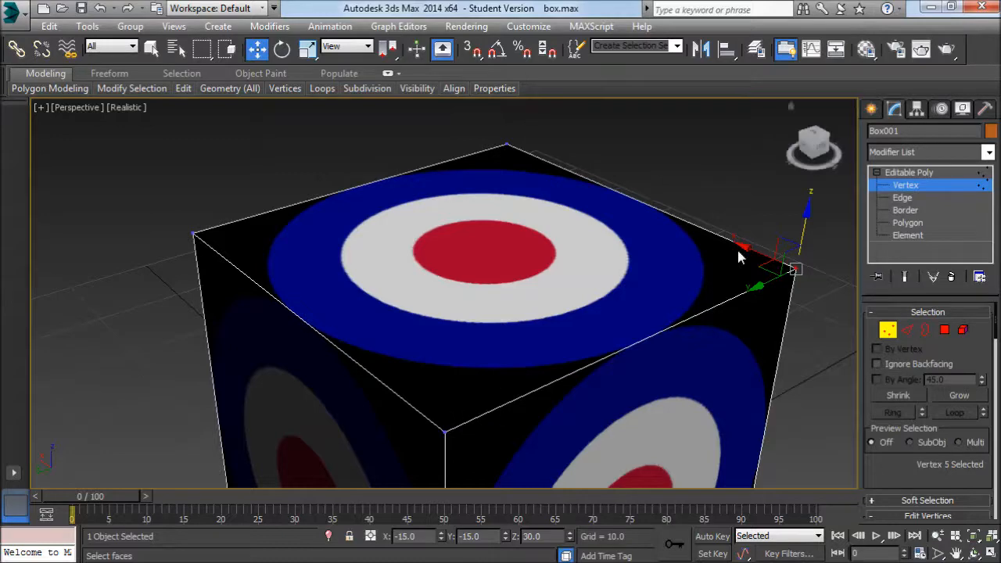
- Leave the vertex level, apply an Unwrap UVW modifier to the box and expand its sub-object levels
{"action": "left_click", "coordinate": [871, 109]}
{"action": "left_click", "coordinate": [895, 111]}
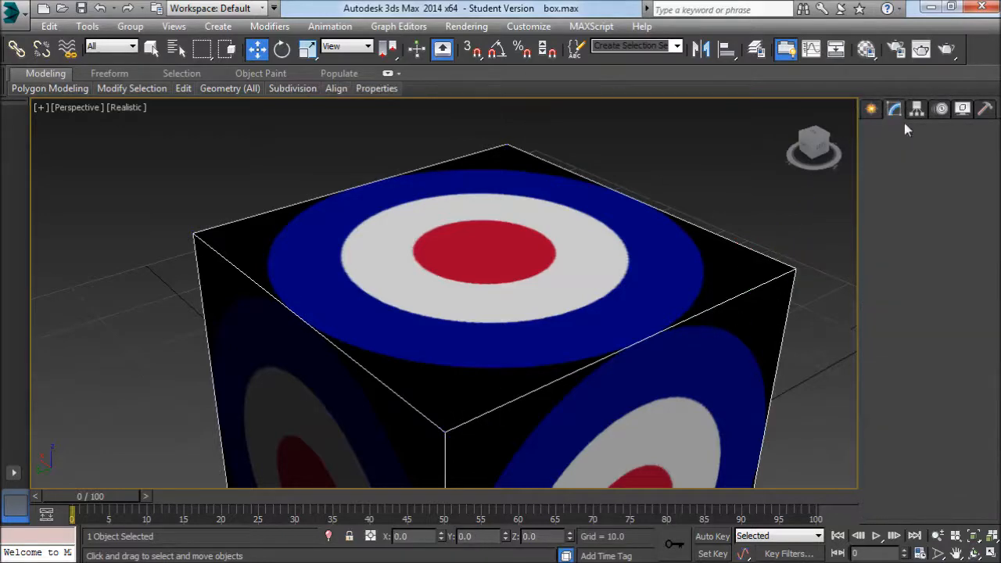
{"action": "left_click", "coordinate": [909, 152]}
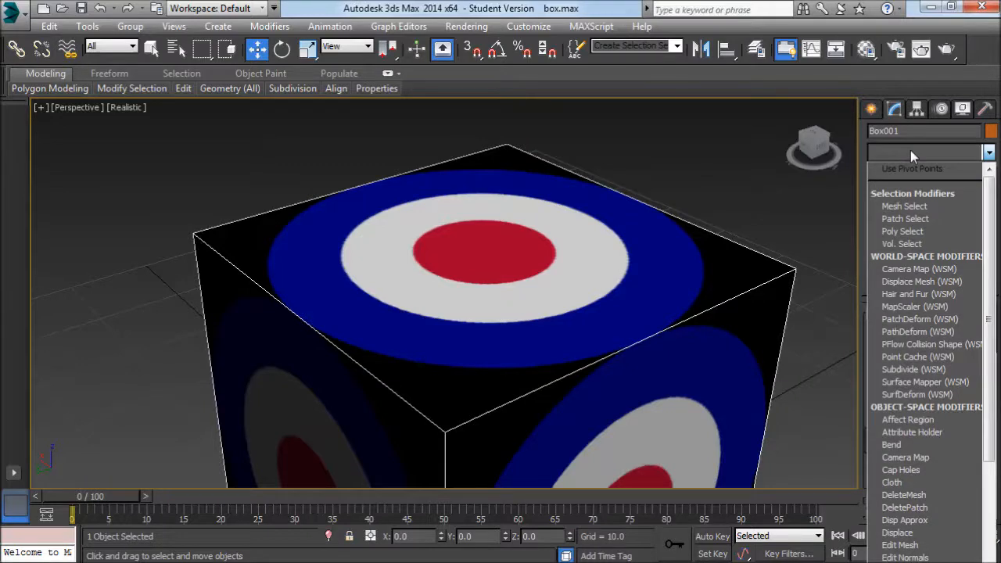
{"action": "key", "text": "u"}
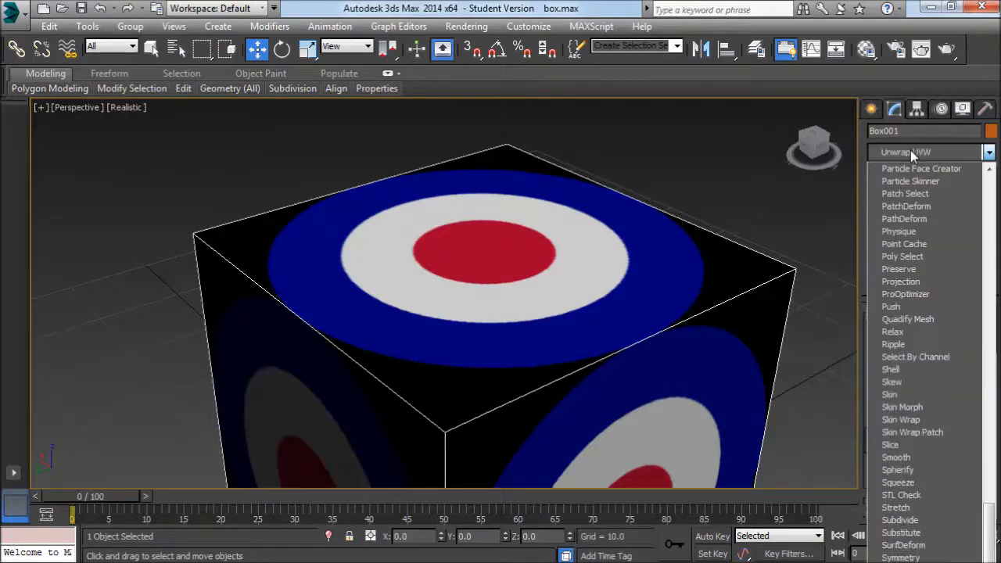
{"action": "key", "text": "Return"}
{"action": "left_click", "coordinate": [877, 185]}
{"action": "left_click", "coordinate": [891, 172]}
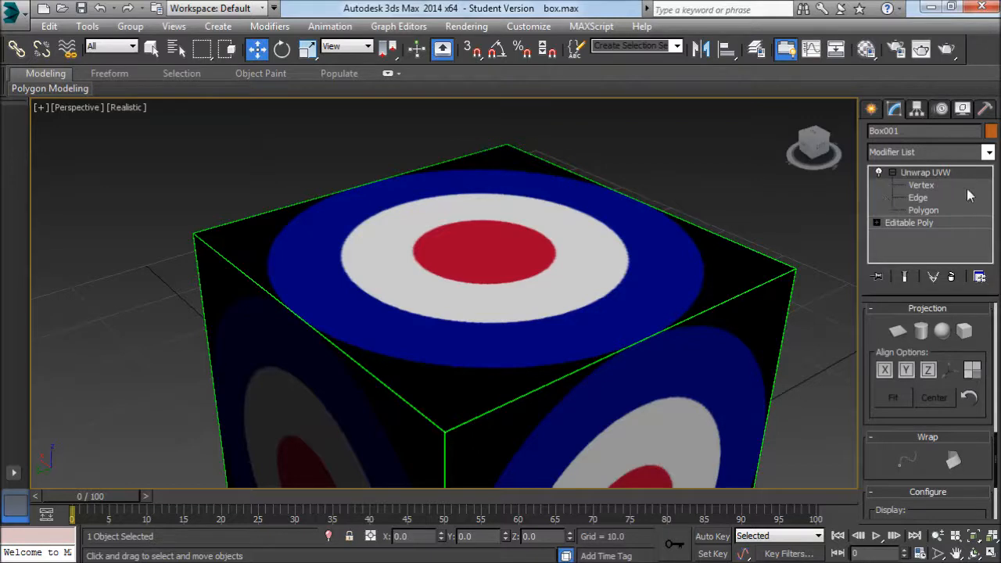
- Examine the stack options of the Unwrap UVW modifier, such as Collapse To and Collapse All
{"action": "right_click", "coordinate": [941, 172]}
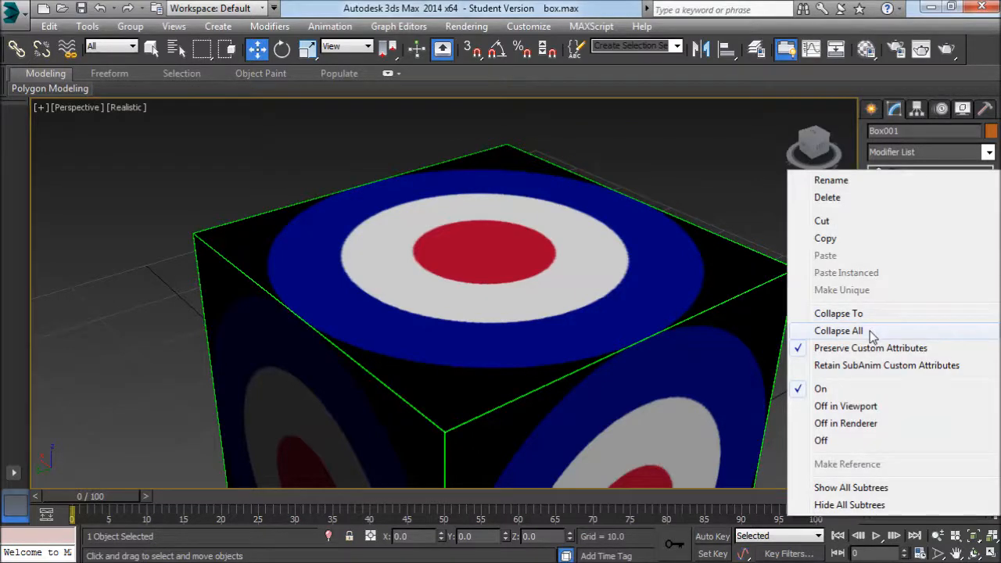
{"action": "key", "text": "Escape"}
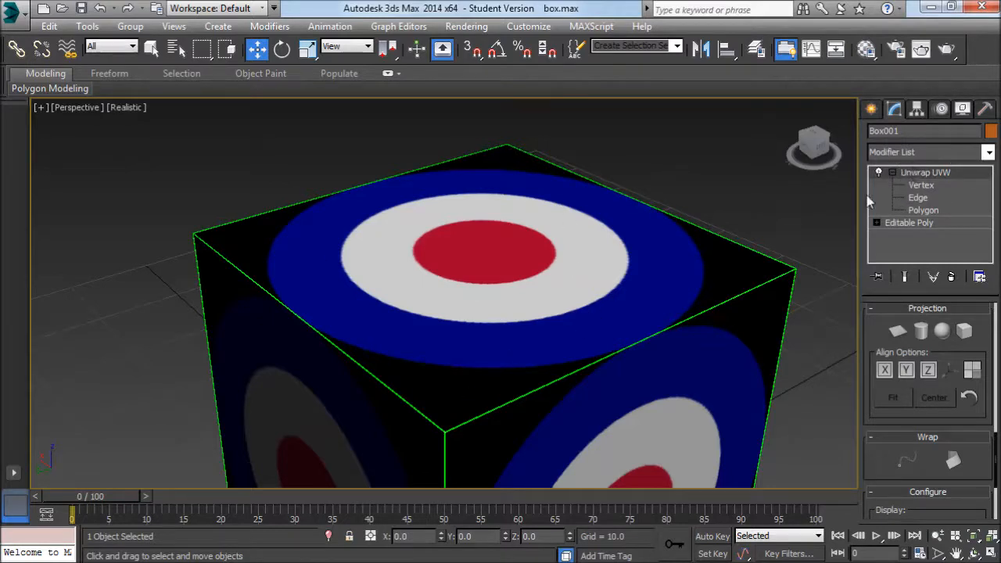
{"action": "right_click", "coordinate": [921, 171]}
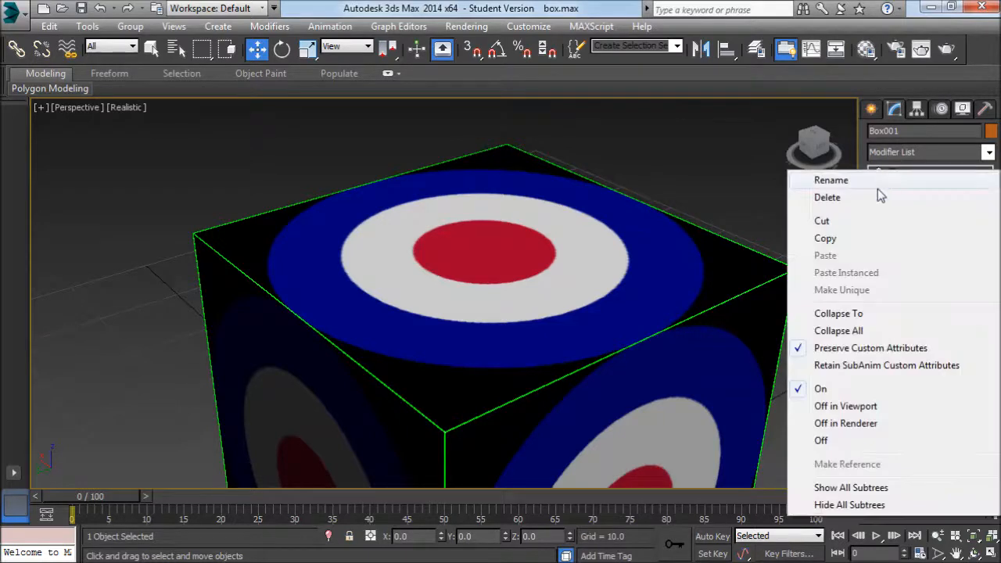
{"action": "left_click", "coordinate": [870, 141]}
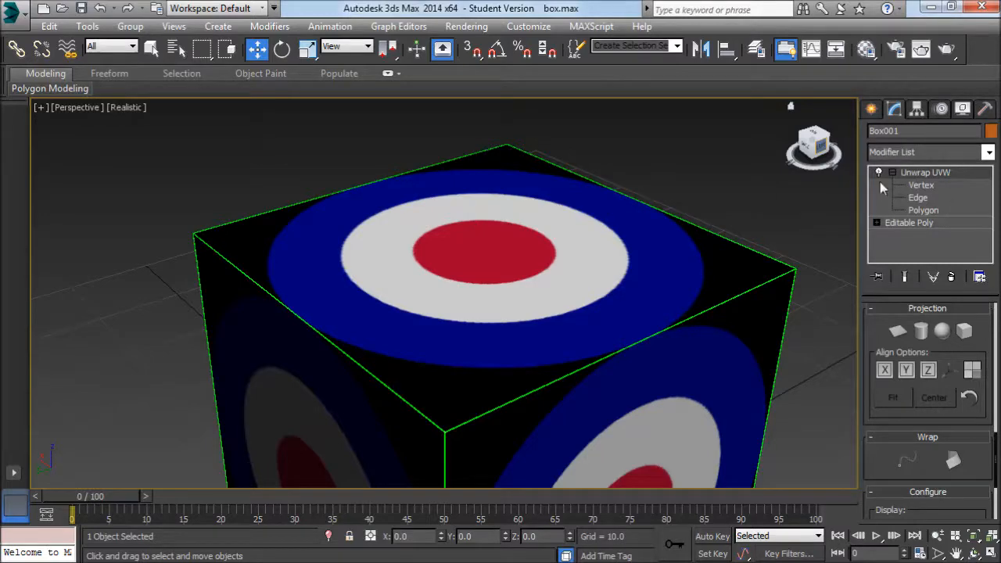
{"action": "right_click", "coordinate": [943, 172]}
{"action": "left_click", "coordinate": [946, 49]}
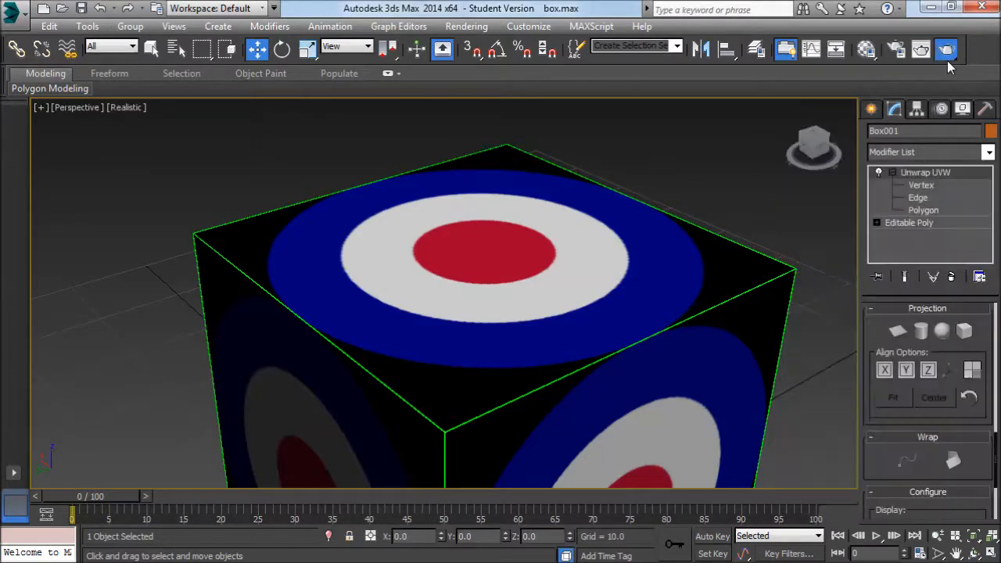
{"action": "left_click", "coordinate": [561, 50]}
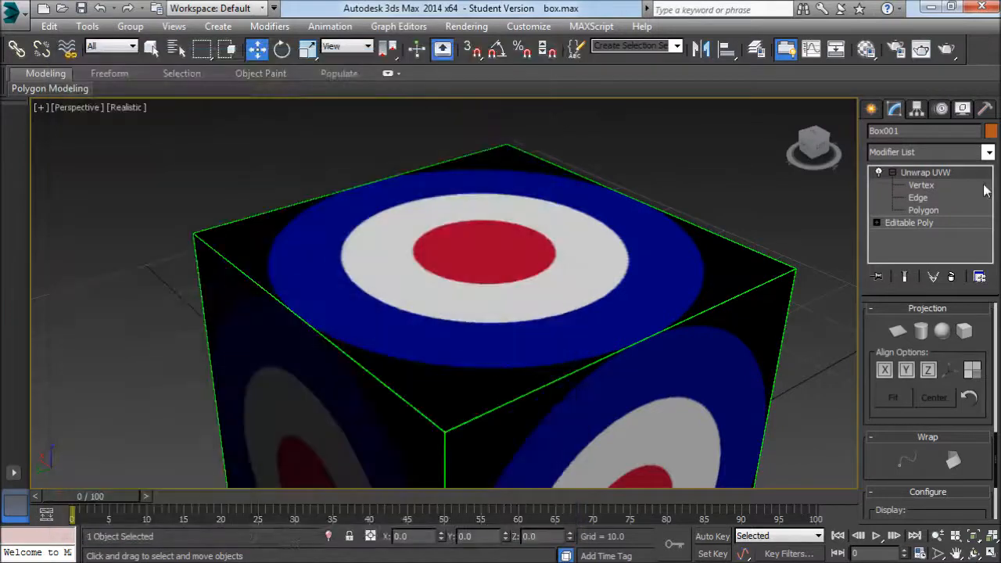
{"action": "right_click", "coordinate": [935, 168]}
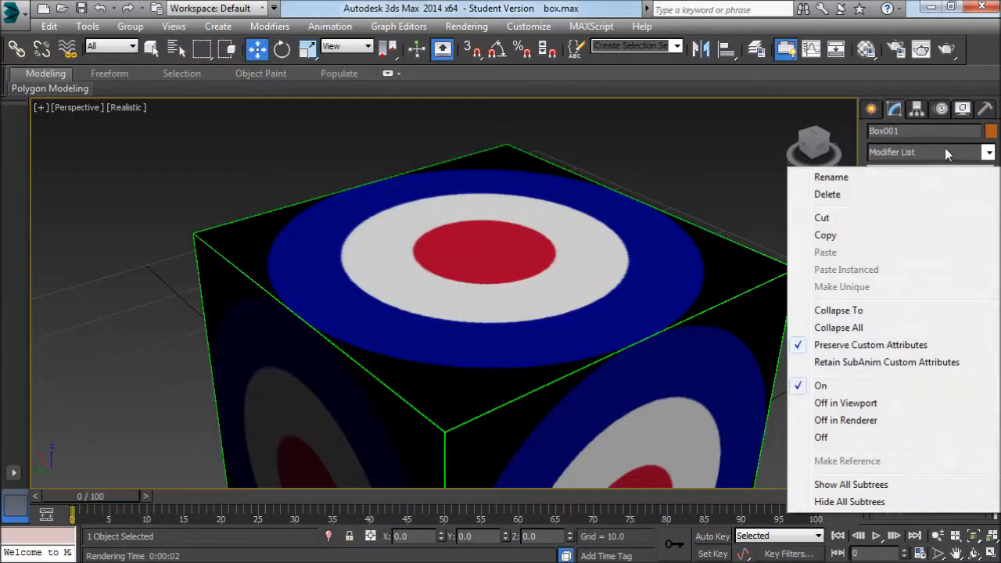
{"action": "left_click", "coordinate": [951, 70]}
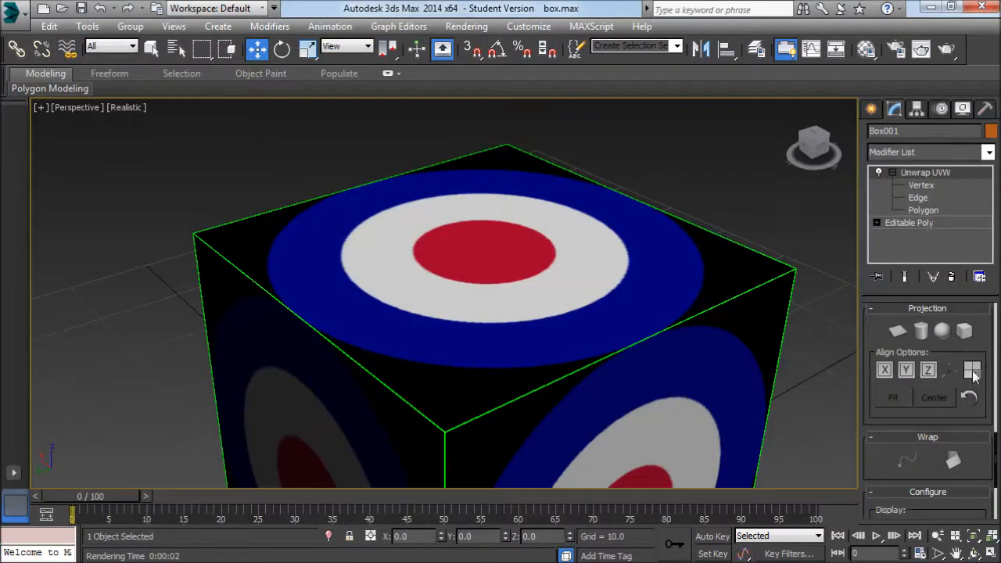
- Open the UV editor for the box and place its window so the model stays in view beside it
{"action": "scroll", "coordinate": [934, 384], "scroll_direction": "down", "scroll_amount": 3}
{"action": "scroll", "coordinate": [934, 452], "scroll_direction": "down", "scroll_amount": 5}
{"action": "scroll", "coordinate": [937, 458], "scroll_direction": "up", "scroll_amount": 6}
{"action": "left_click", "coordinate": [933, 468]}
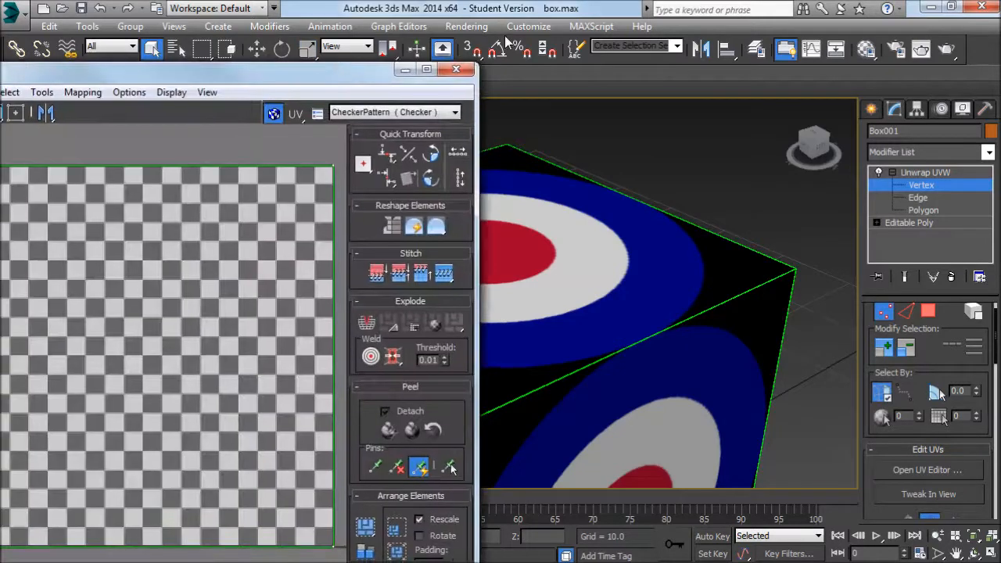
{"action": "left_click_drag", "start_coordinate": [311, 75], "coordinate": [393, 45]}
- Select the box's top face at the Unwrap UVW polygon level
{"action": "left_click", "coordinate": [913, 208]}
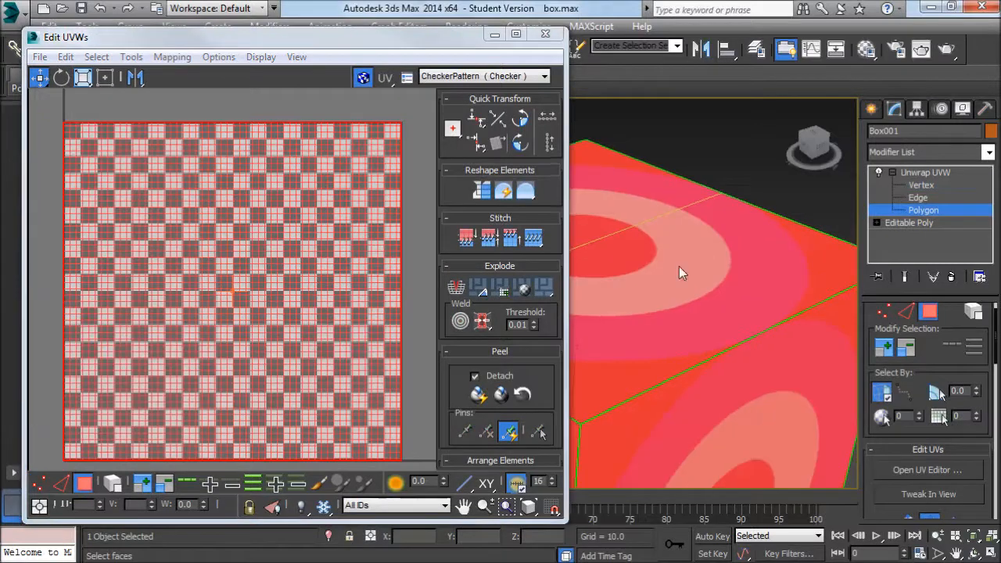
{"action": "scroll", "coordinate": [678, 267], "scroll_direction": "down", "scroll_amount": 5}
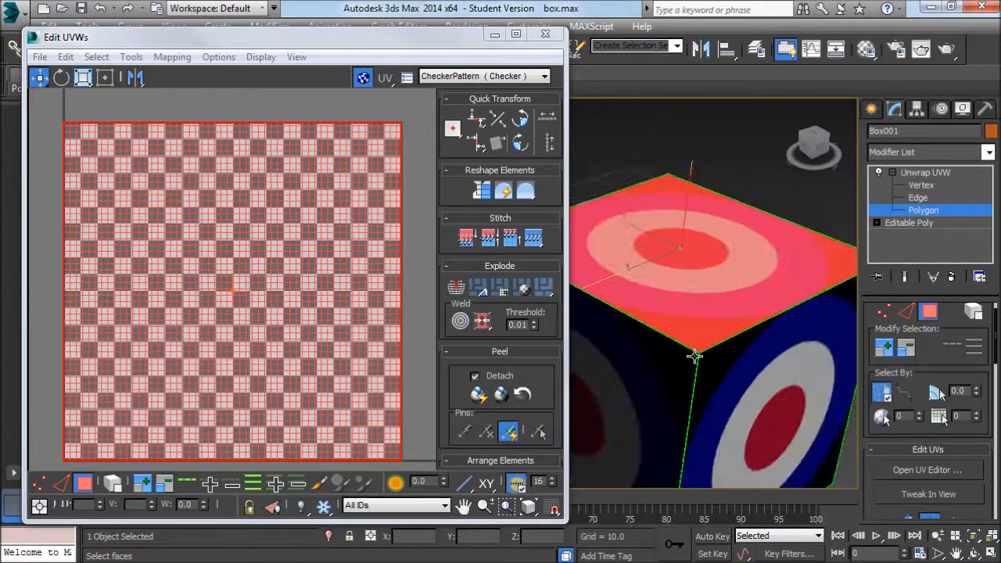
{"action": "scroll", "coordinate": [226, 297], "scroll_direction": "down", "scroll_amount": 3}
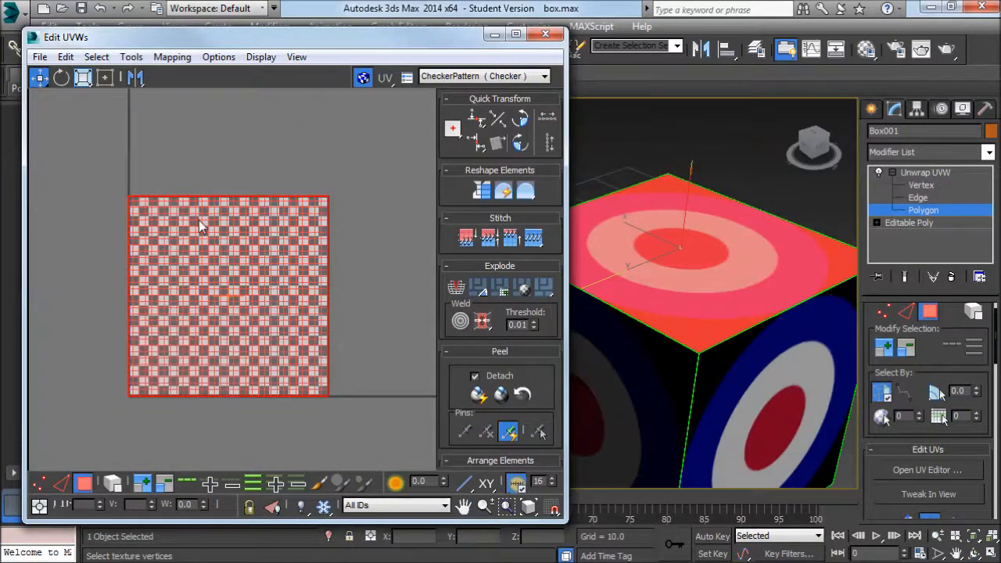
- Clear the face selection and inspect the checker tile and the empty space around it in the UV editor
{"action": "left_click", "coordinate": [342, 181]}
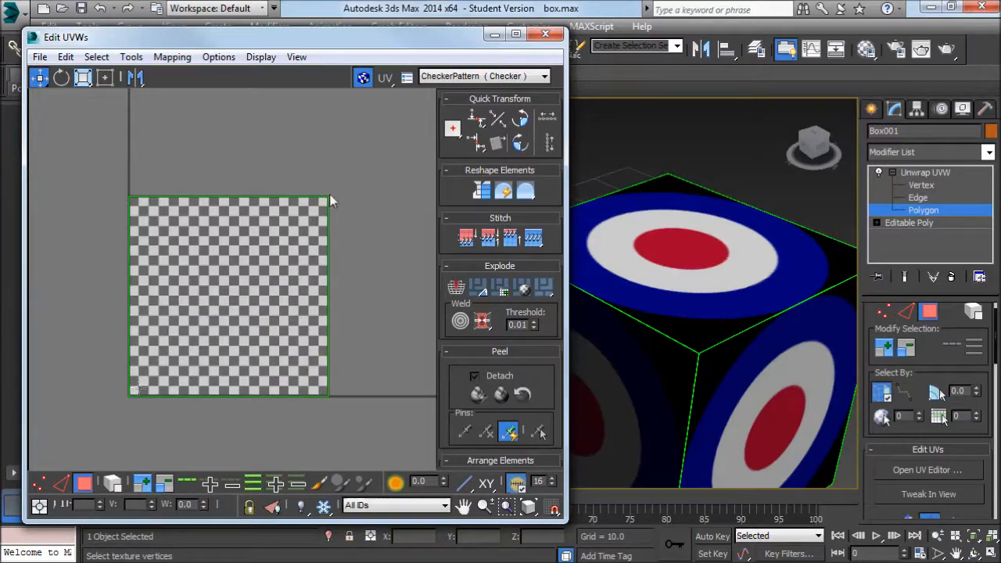
{"action": "middle_click_drag", "start_coordinate": [348, 181], "coordinate": [236, 281]}
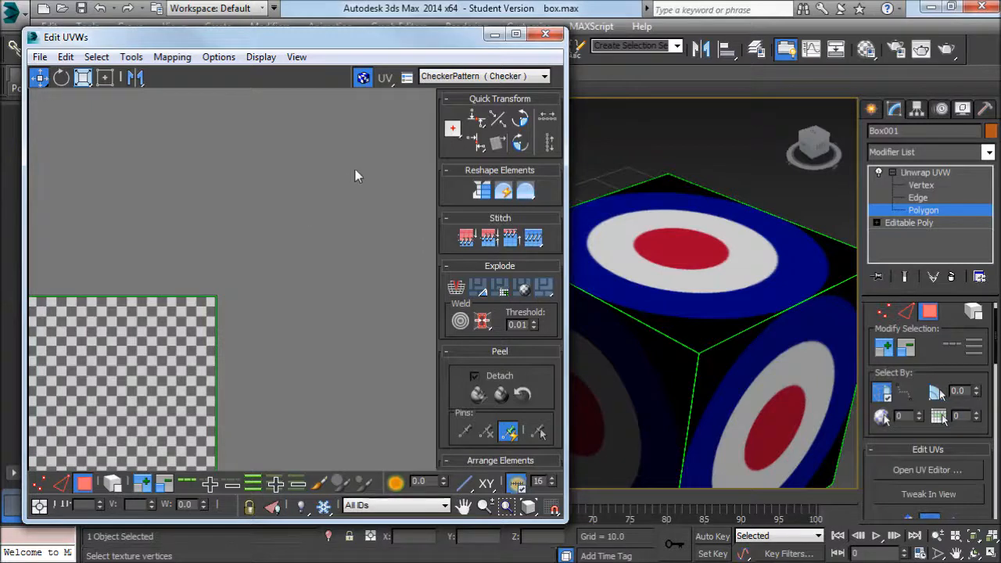
{"action": "middle_click_drag", "start_coordinate": [324, 262], "coordinate": [253, 140]}
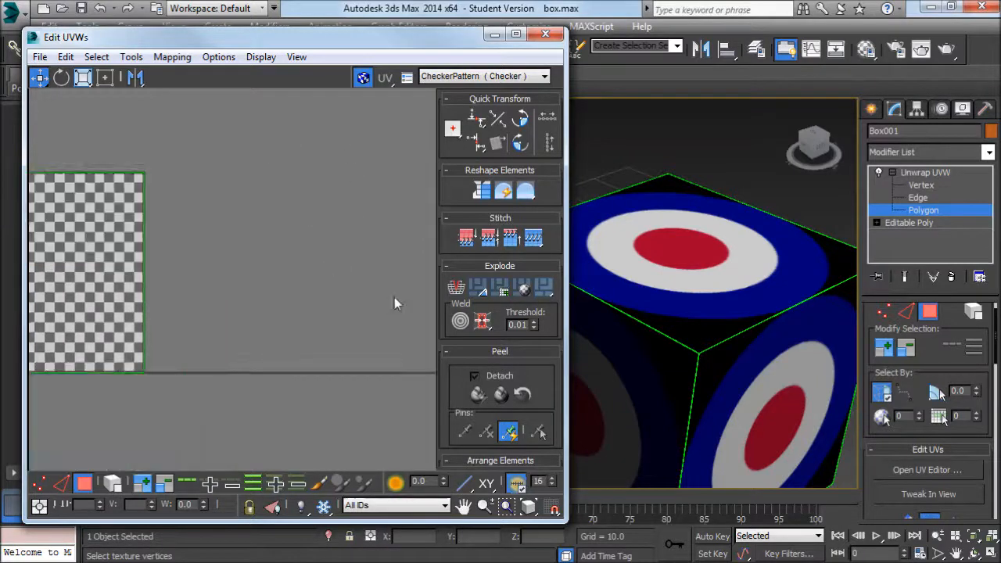
{"action": "middle_click_drag", "start_coordinate": [378, 273], "coordinate": [286, 281]}
{"action": "scroll", "coordinate": [286, 280], "scroll_direction": "down", "scroll_amount": 3}
{"action": "middle_click_drag", "start_coordinate": [32, 254], "coordinate": [196, 251]}
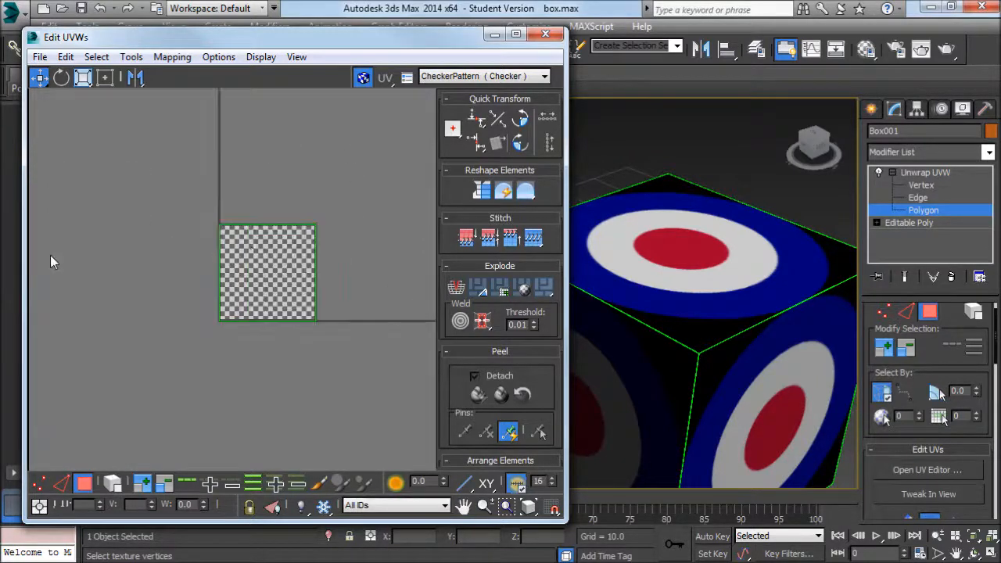
{"action": "scroll", "coordinate": [266, 275], "scroll_direction": "up", "scroll_amount": 3}
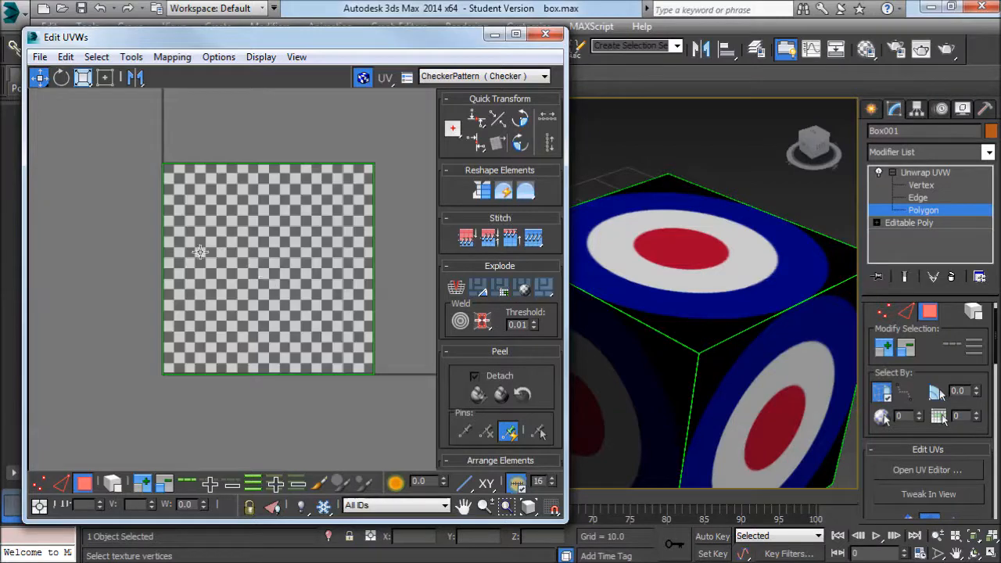
- Shift the top face's UV polygon up and about half a tile to the right of the checker tile, and deselect it
{"action": "left_click", "coordinate": [707, 269]}
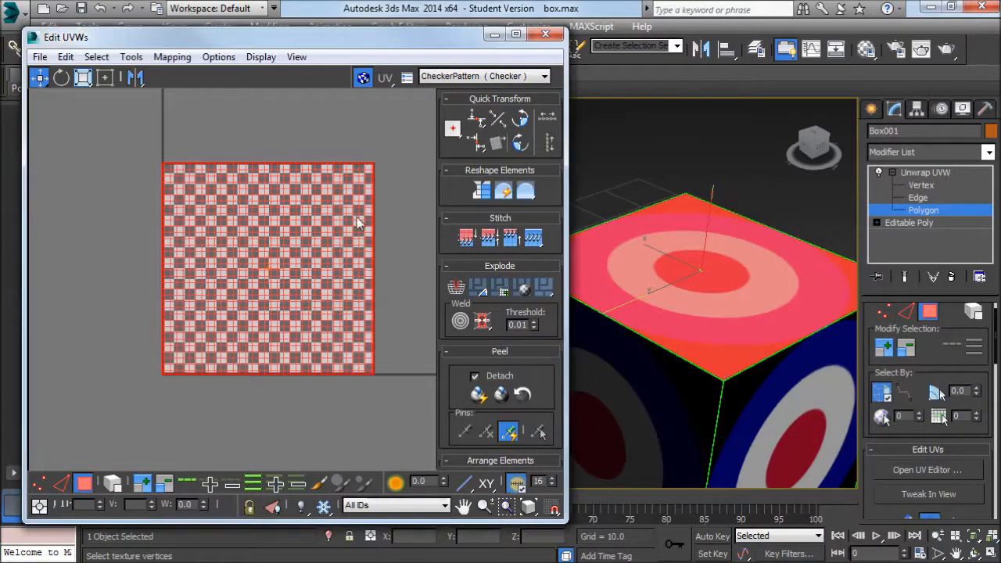
{"action": "left_click_drag", "start_coordinate": [283, 252], "coordinate": [396, 190]}
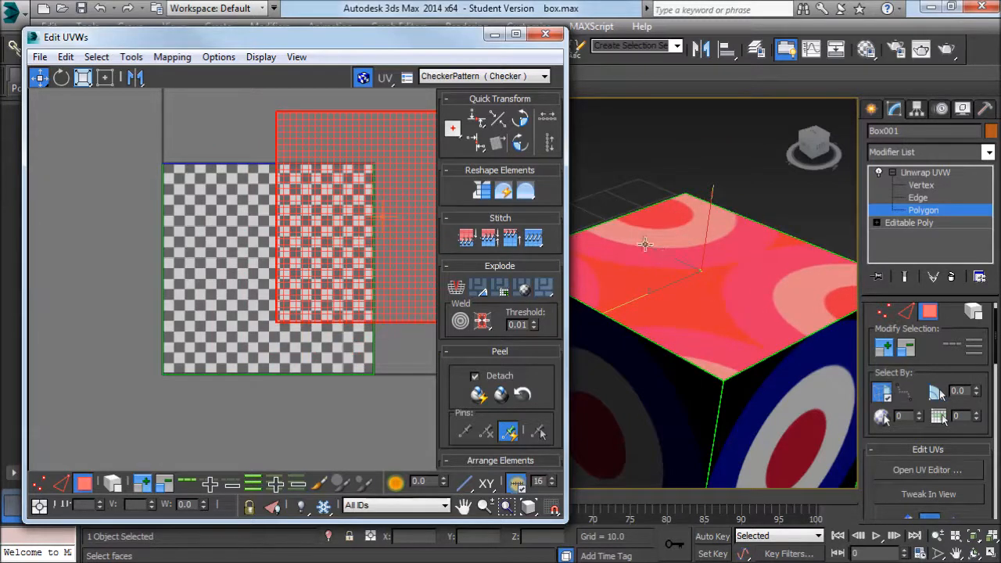
{"action": "key", "text": "z"}
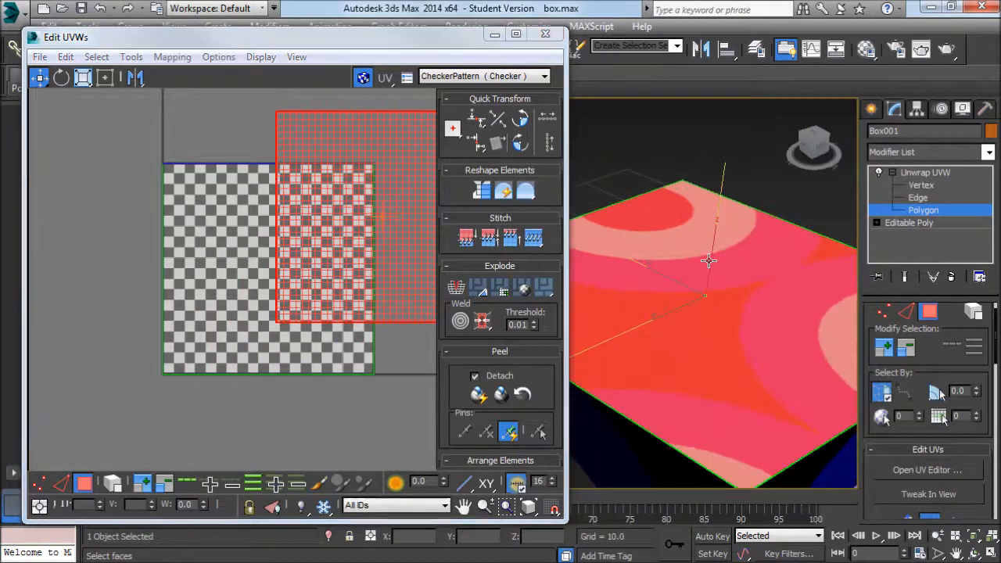
{"action": "middle_click_drag", "start_coordinate": [415, 185], "coordinate": [325, 242]}
{"action": "mouse_move", "coordinate": [325, 242]}
{"action": "left_mouse_down"}
{"action": "mouse_move", "coordinate": [330, 230]}
{"action": "mouse_move", "coordinate": [319, 215]}
{"action": "mouse_move", "coordinate": [307, 229]}
{"action": "mouse_move", "coordinate": [319, 227]}
{"action": "left_mouse_up"}
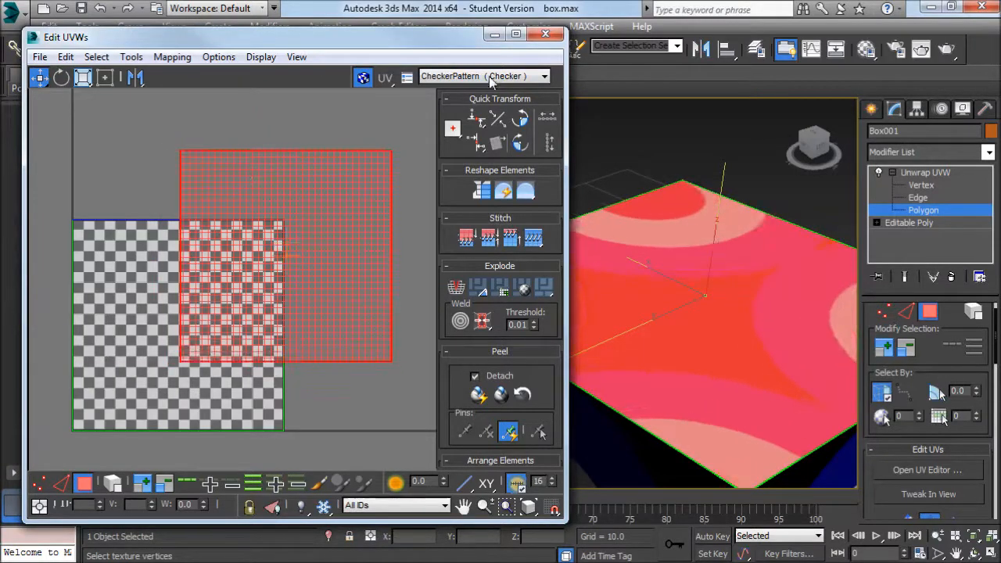
{"action": "middle_click_drag", "start_coordinate": [223, 265], "coordinate": [292, 262]}
{"action": "left_click", "coordinate": [168, 221]}
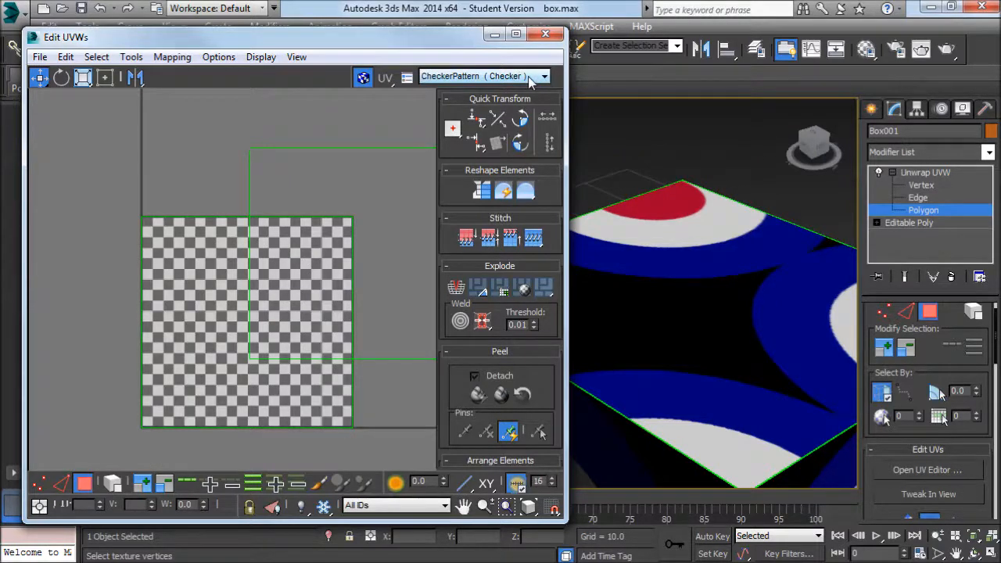
- Display the CheckerPattern texture on the box and narrow the UV editor window to reveal more of the model
{"action": "left_click", "coordinate": [489, 78]}
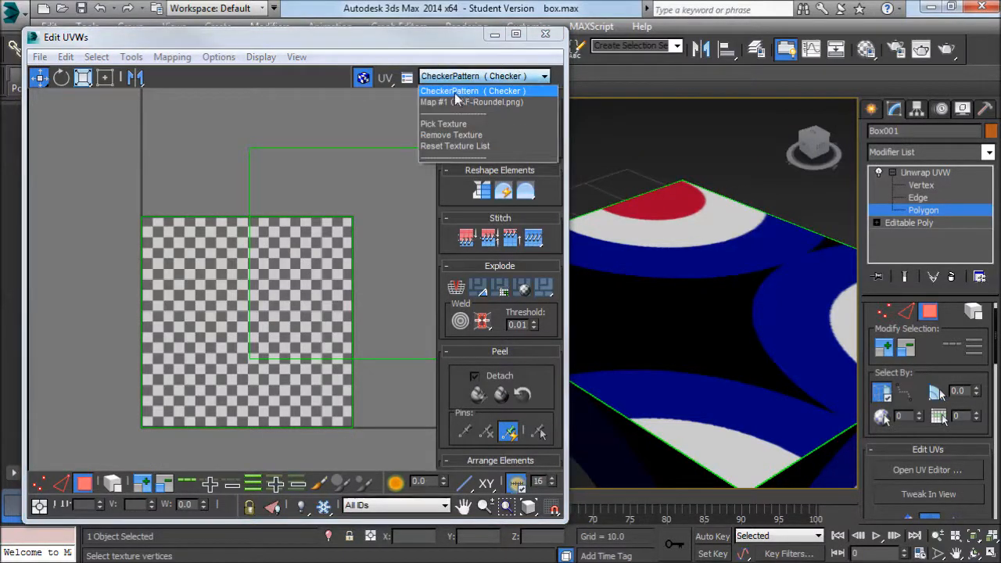
{"action": "left_click", "coordinate": [454, 92]}
{"action": "middle_click_drag", "start_coordinate": [702, 310], "coordinate": [688, 172], "text": "alt"}
{"action": "left_click_drag", "start_coordinate": [564, 109], "coordinate": [464, 109]}
- Select the box's top and side faces in turn to compare their UV polygons in the UV editor
{"action": "left_click", "coordinate": [594, 306]}
{"action": "left_click", "coordinate": [665, 187]}
{"action": "left_click", "coordinate": [594, 288]}
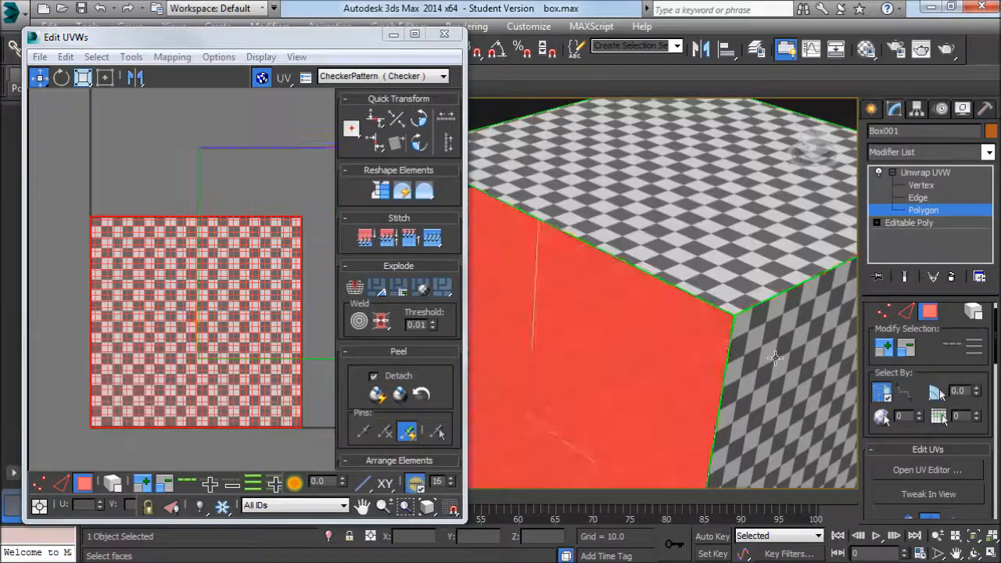
{"action": "left_click", "coordinate": [775, 358]}
- Select the top face and scale its UV polygon down to about a quarter of the checker tile's width
{"action": "left_click", "coordinate": [693, 222]}
{"action": "middle_click_drag", "start_coordinate": [123, 214], "coordinate": [89, 221]}
{"action": "right_click", "coordinate": [244, 175]}
{"action": "left_click", "coordinate": [268, 217]}
{"action": "scroll", "coordinate": [275, 226], "scroll_direction": "down", "scroll_amount": 1}
{"action": "left_click_drag", "start_coordinate": [241, 232], "coordinate": [226, 270]}
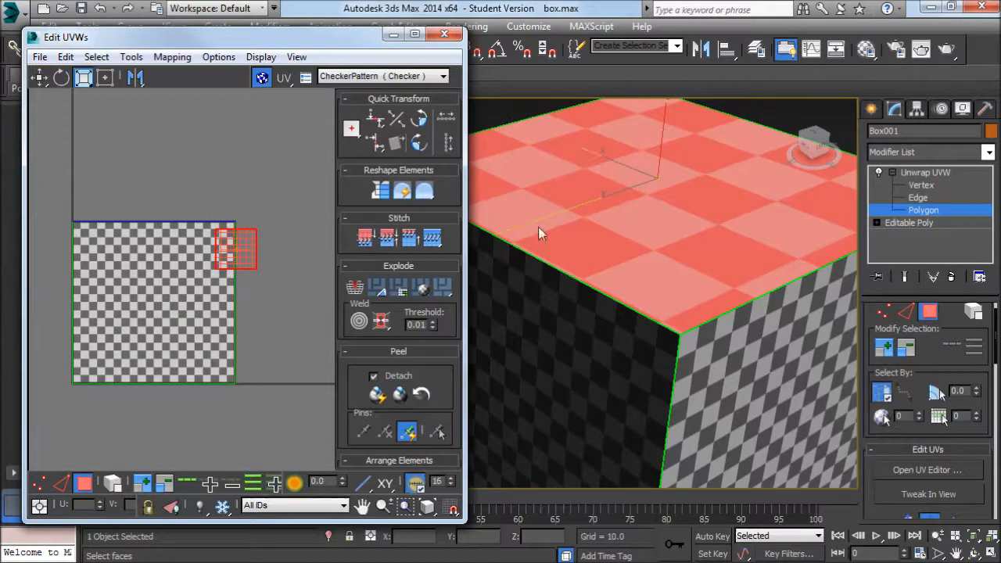
- Select the top and side faces in turn to compare their checker squares and UV polygon sizes
{"action": "left_click", "coordinate": [642, 207]}
{"action": "left_click", "coordinate": [541, 359]}
{"action": "left_click", "coordinate": [737, 374]}
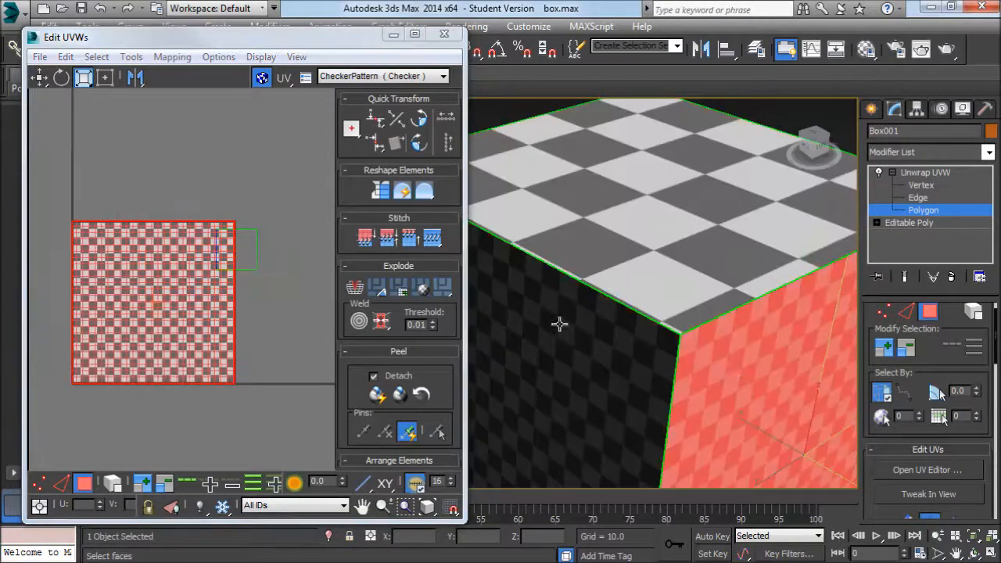
{"action": "left_click", "coordinate": [558, 324]}
{"action": "left_click", "coordinate": [560, 243]}
{"action": "left_click", "coordinate": [164, 220]}
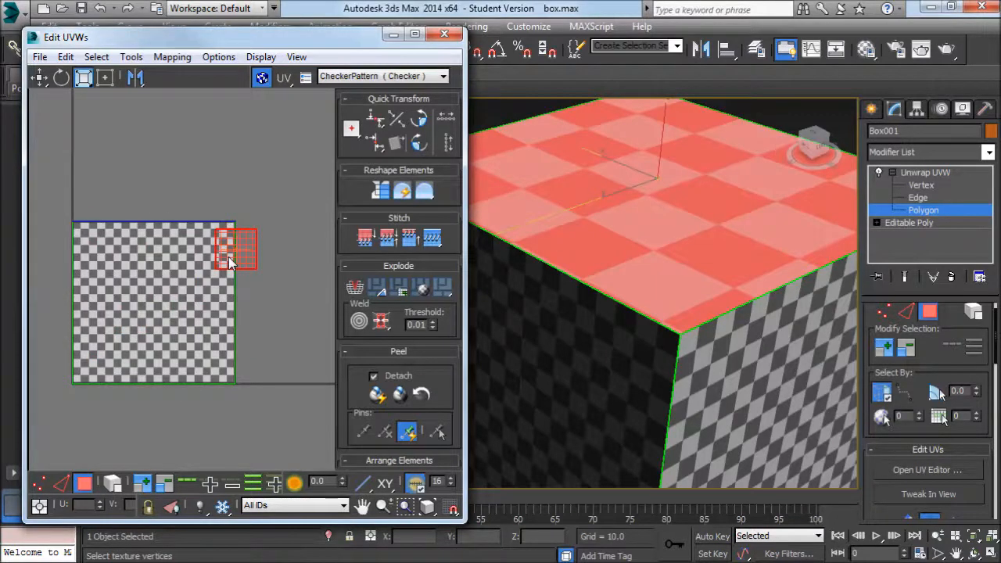
- Examine the top face's scaled UV polygon against the checker tile and the matching squares on the box
{"action": "left_click", "coordinate": [255, 116]}
{"action": "left_click", "coordinate": [216, 230]}
{"action": "scroll", "coordinate": [254, 244], "scroll_direction": "up", "scroll_amount": 5}
{"action": "middle_click_drag", "start_coordinate": [235, 170], "coordinate": [205, 188]}
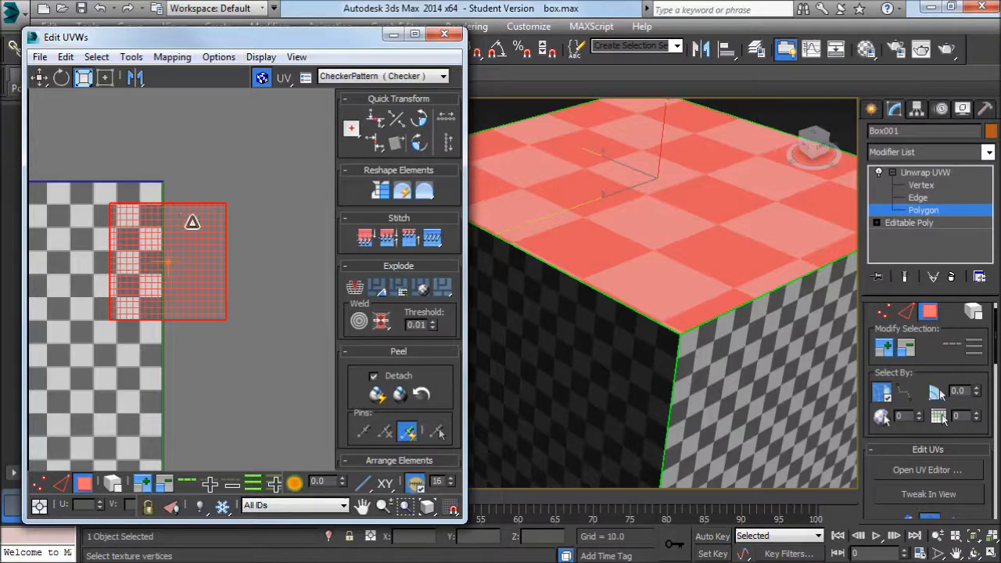
{"action": "scroll", "coordinate": [618, 313], "scroll_direction": "down", "scroll_amount": 5}
{"action": "scroll", "coordinate": [654, 346], "scroll_direction": "up", "scroll_amount": 3}
{"action": "scroll", "coordinate": [257, 174], "scroll_direction": "down", "scroll_amount": 5}
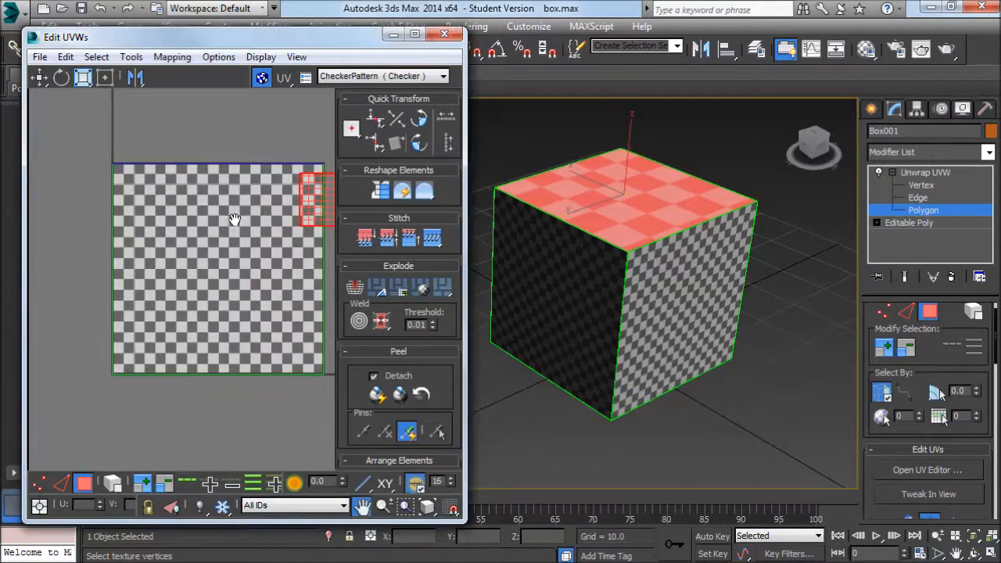
{"action": "middle_click_drag", "start_coordinate": [240, 214], "coordinate": [205, 238]}
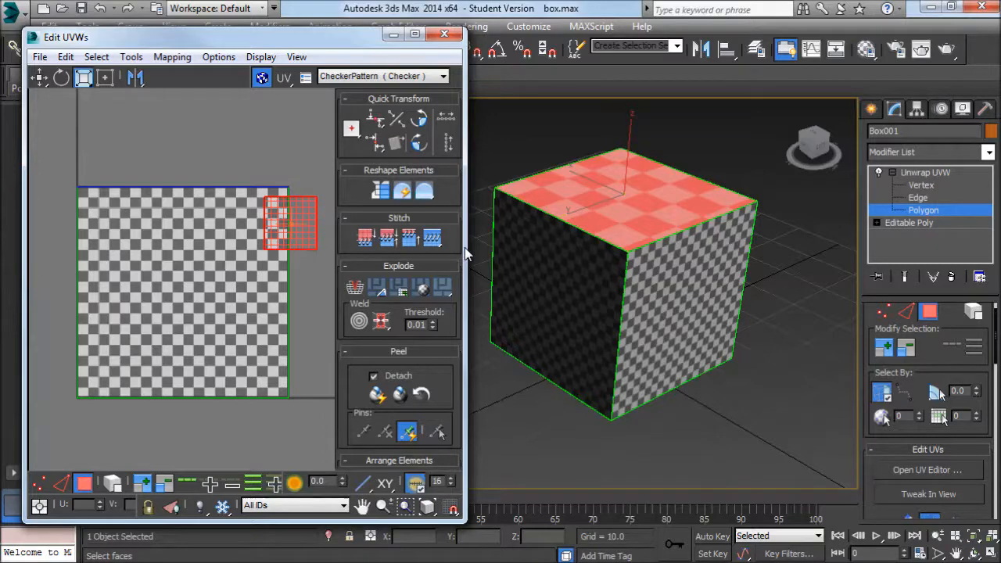
{"action": "scroll", "coordinate": [736, 292], "scroll_direction": "up", "scroll_amount": 3}
{"action": "middle_click_drag", "start_coordinate": [662, 277], "coordinate": [738, 309]}
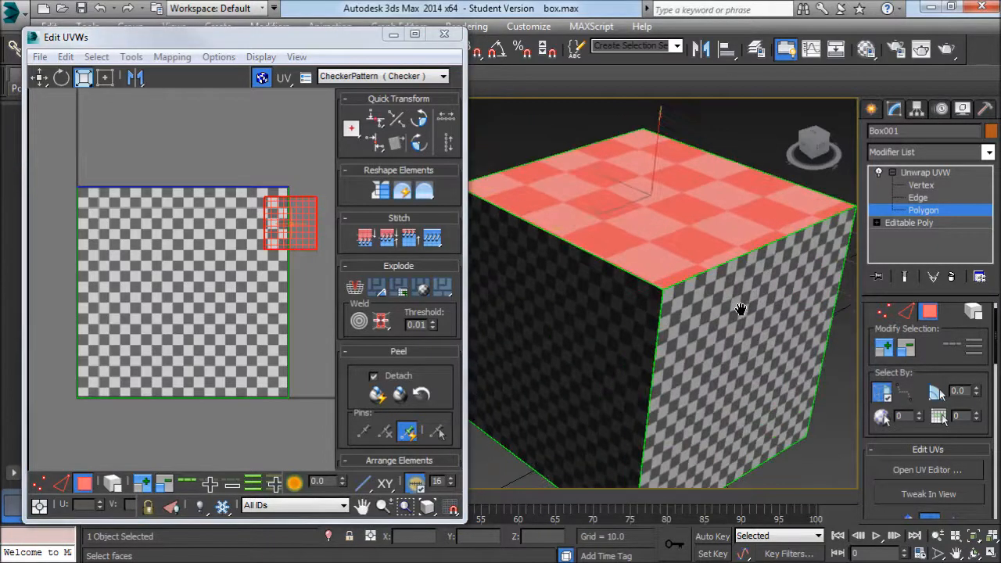
- Select the two visible side faces one after the other to compare their checker mapping with the top face's
{"action": "left_click", "coordinate": [663, 341]}
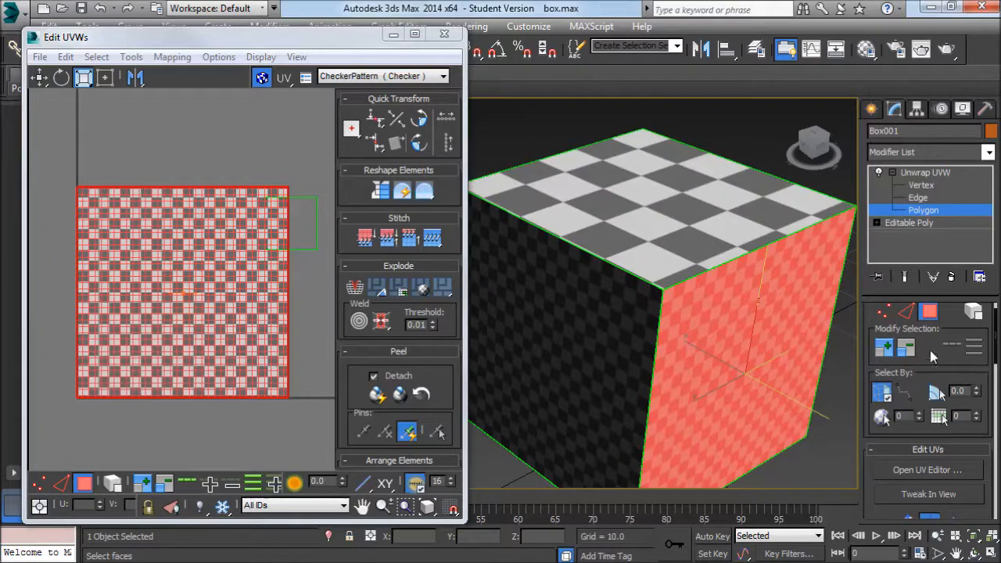
{"action": "scroll", "coordinate": [897, 372], "scroll_direction": "down", "scroll_amount": 4}
{"action": "scroll", "coordinate": [744, 341], "scroll_direction": "up", "scroll_amount": 3}
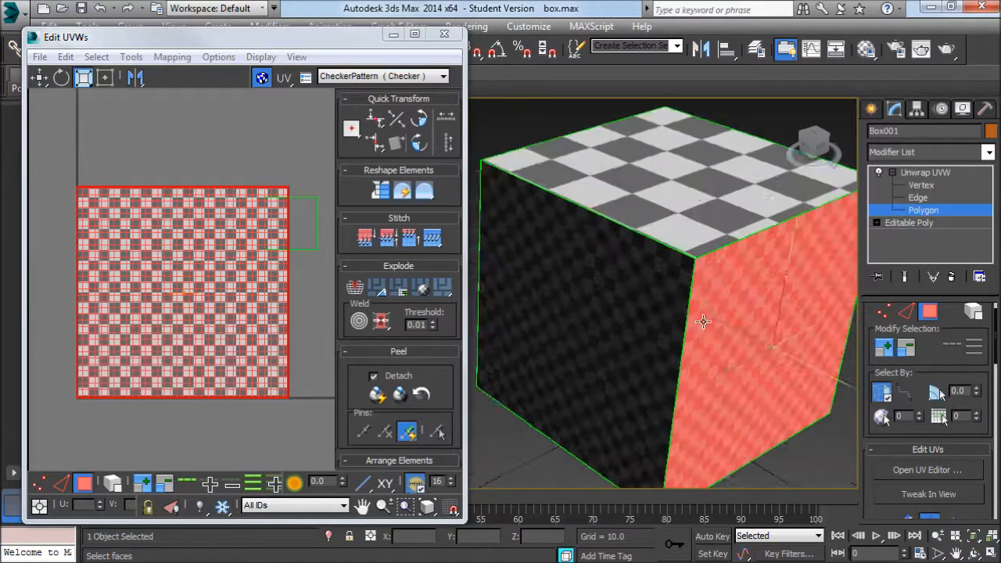
{"action": "left_click", "coordinate": [601, 348]}
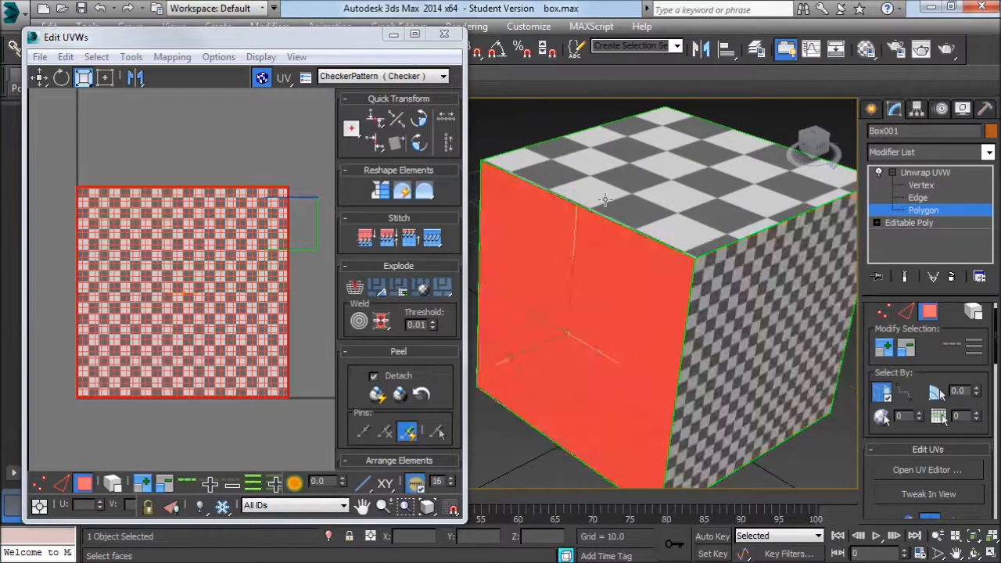
- Apply a planar projection to the brighter side face of the box
{"action": "left_click", "coordinate": [726, 312]}
{"action": "scroll", "coordinate": [978, 440], "scroll_direction": "down", "scroll_amount": 5}
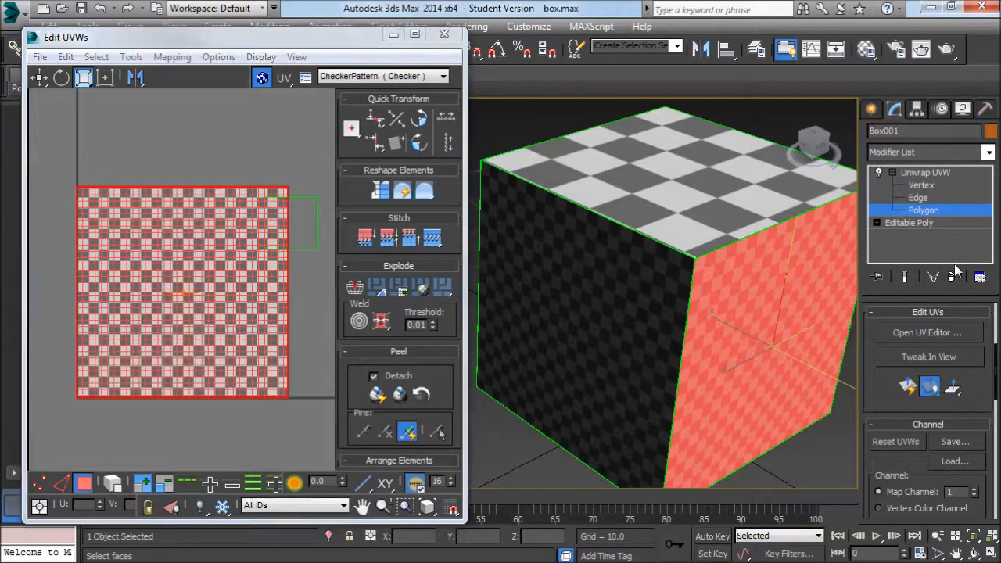
{"action": "scroll", "coordinate": [977, 405], "scroll_direction": "down", "scroll_amount": 6}
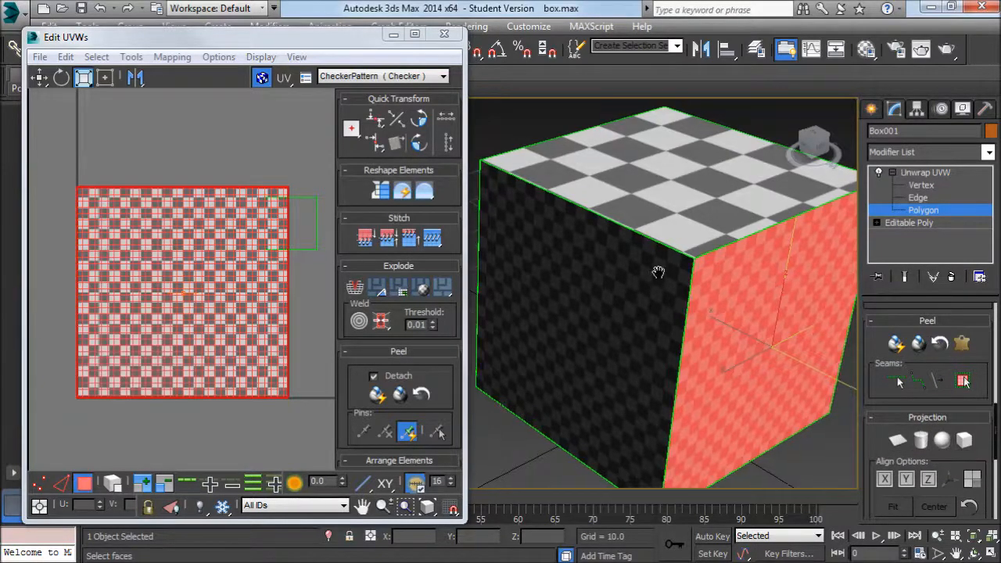
{"action": "middle_click_drag", "start_coordinate": [659, 268], "coordinate": [722, 297], "text": "alt"}
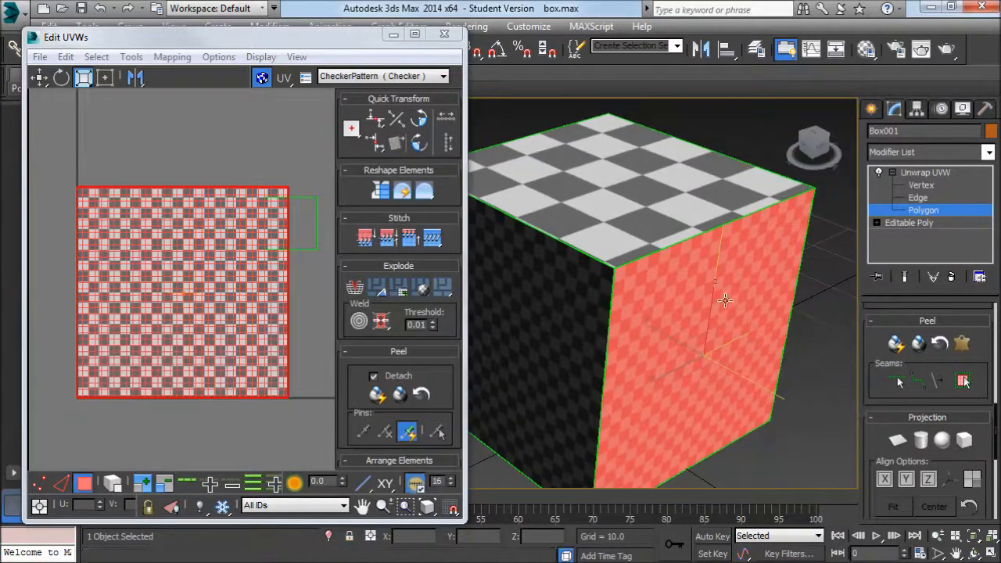
{"action": "left_click", "coordinate": [899, 442]}
{"action": "middle_click_drag", "start_coordinate": [727, 258], "coordinate": [762, 270]}
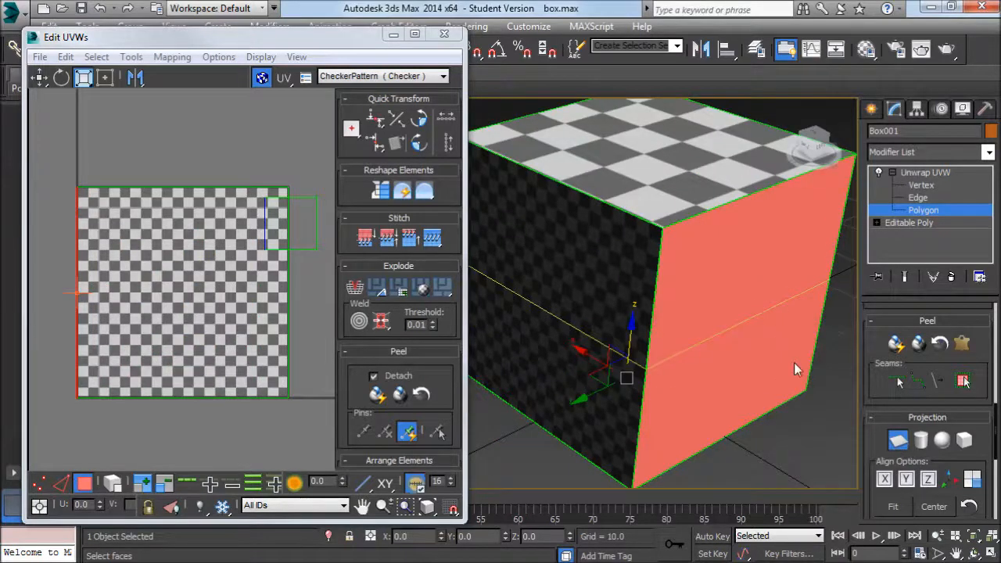
- Examine the planar projection gizmo on the box and the side face's UVs at the edge of the checker tile
{"action": "middle_click_drag", "start_coordinate": [629, 300], "coordinate": [604, 372], "text": "alt"}
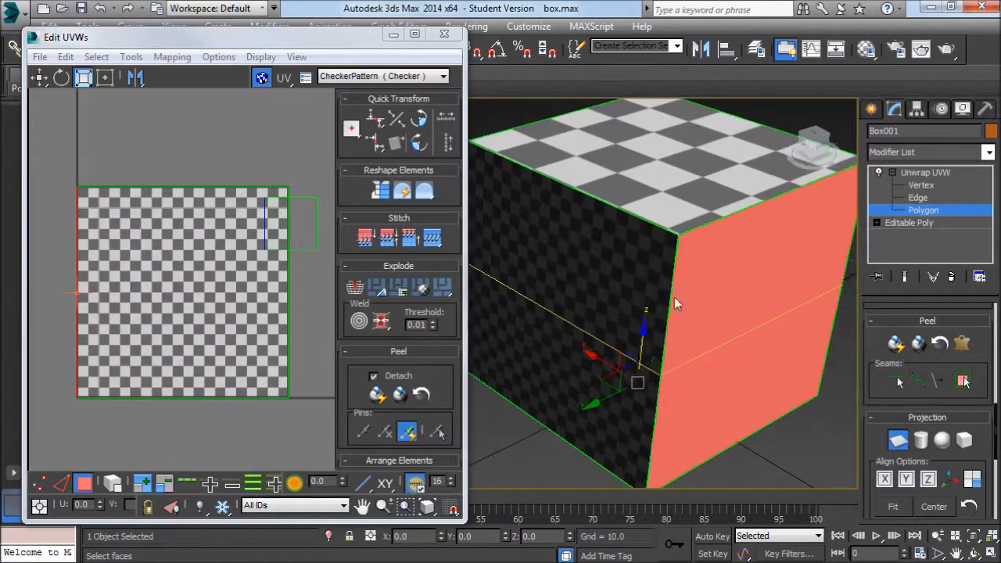
{"action": "middle_click_drag", "start_coordinate": [677, 304], "coordinate": [591, 295], "text": "alt"}
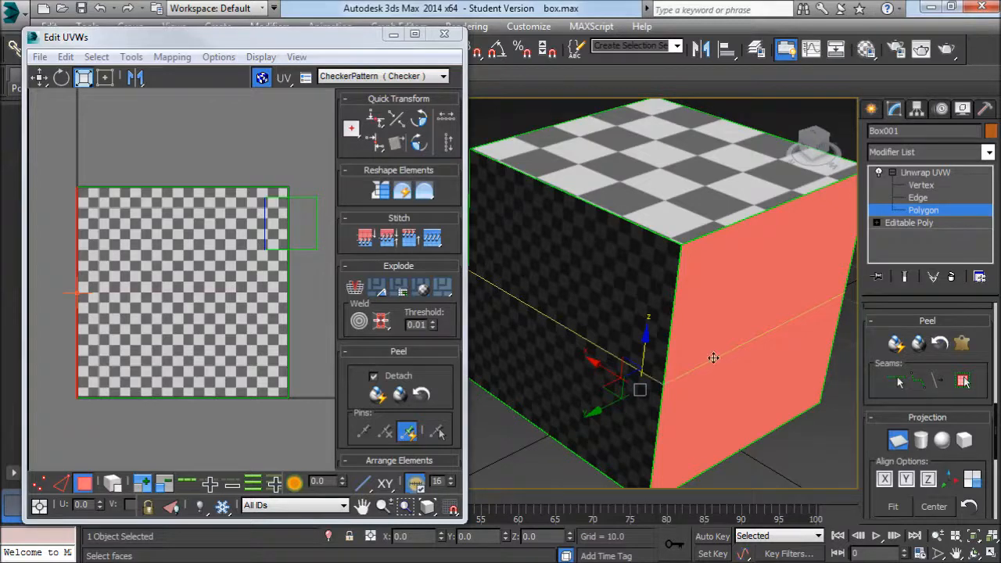
{"action": "middle_click_drag", "start_coordinate": [640, 298], "coordinate": [581, 242]}
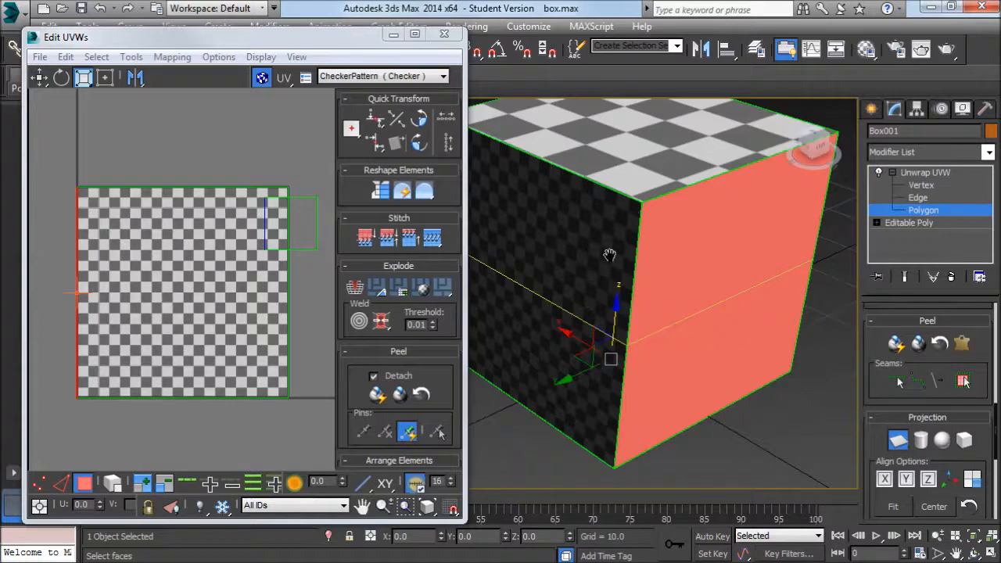
{"action": "middle_click_drag", "start_coordinate": [609, 255], "coordinate": [680, 282]}
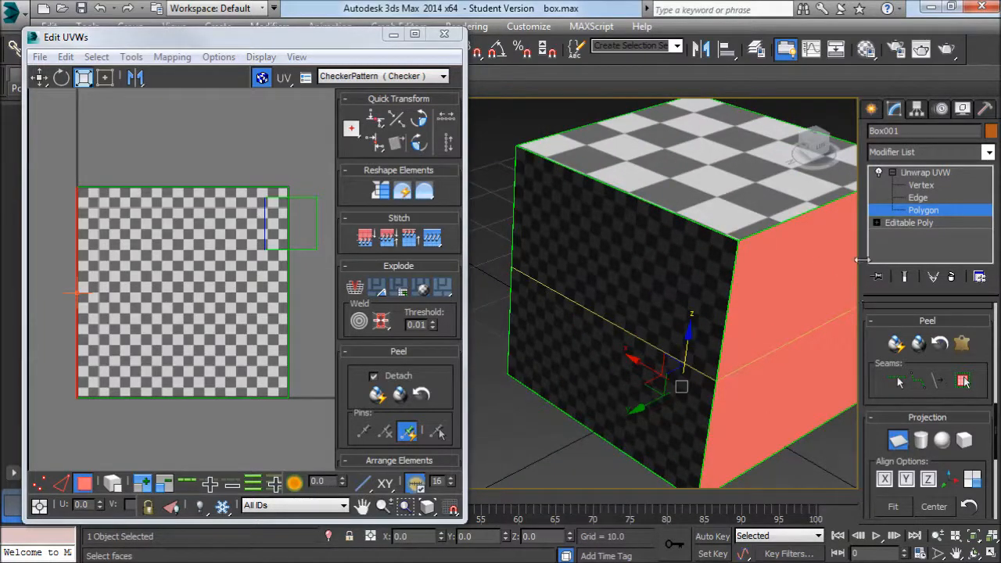
{"action": "middle_click_drag", "start_coordinate": [41, 276], "coordinate": [139, 234]}
{"action": "scroll", "coordinate": [137, 233], "scroll_direction": "up", "scroll_amount": 2}
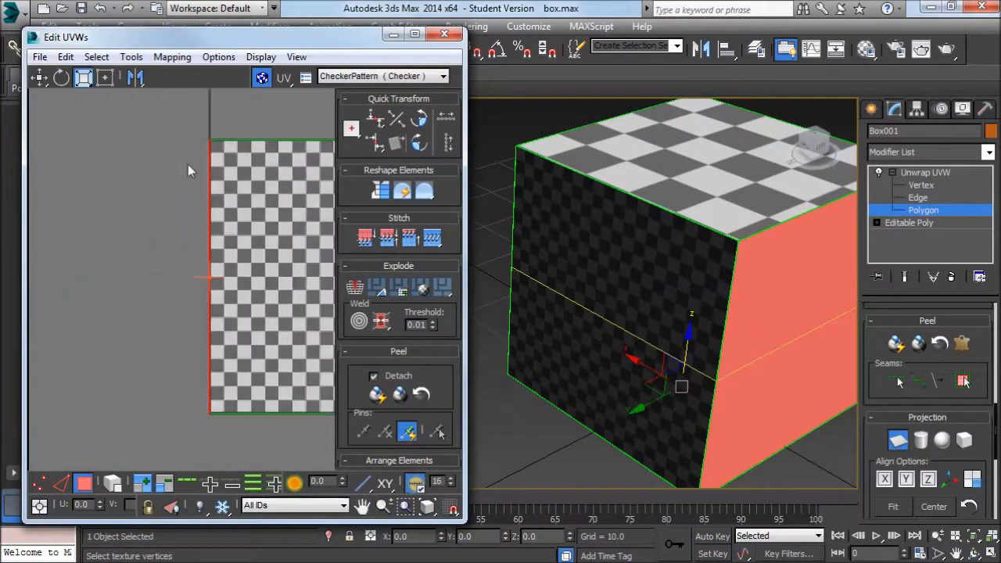
{"action": "middle_click_drag", "start_coordinate": [672, 268], "coordinate": [559, 255]}
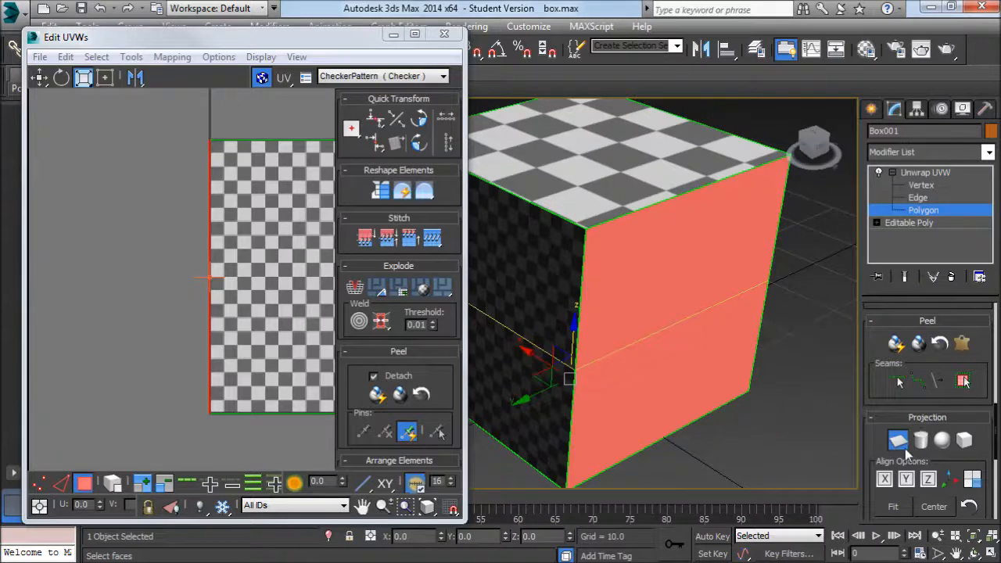
- Exit the planar projection mode and deselect the side face to view its texture
{"action": "left_click", "coordinate": [897, 440]}
{"action": "left_click", "coordinate": [818, 434]}
{"action": "left_click", "coordinate": [698, 303]}
{"action": "left_click", "coordinate": [770, 403]}
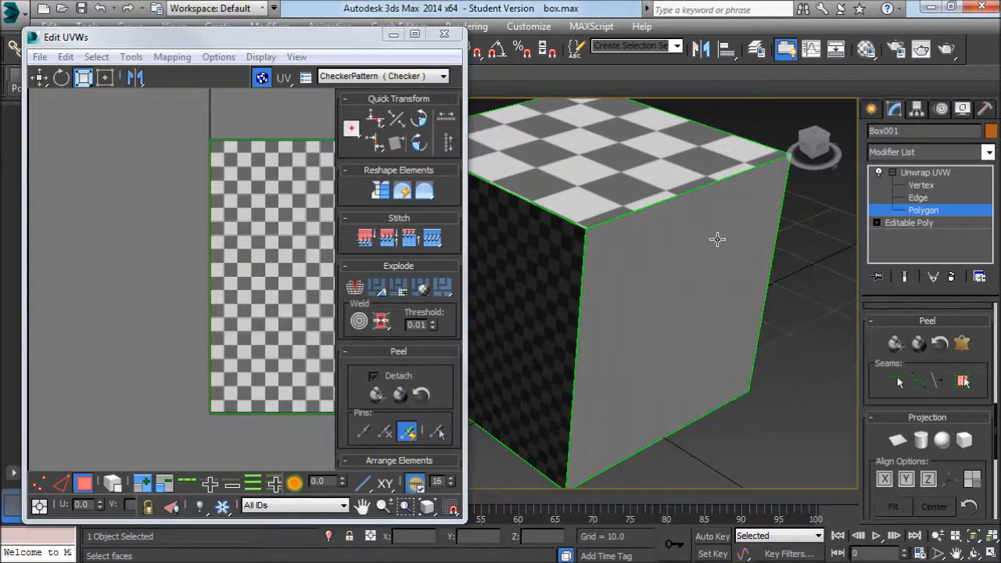
- Shift the side face's UVs slightly into the checker tile with the freeform gizmo and deselect the face
{"action": "left_click", "coordinate": [724, 311]}
{"action": "right_click", "coordinate": [204, 247]}
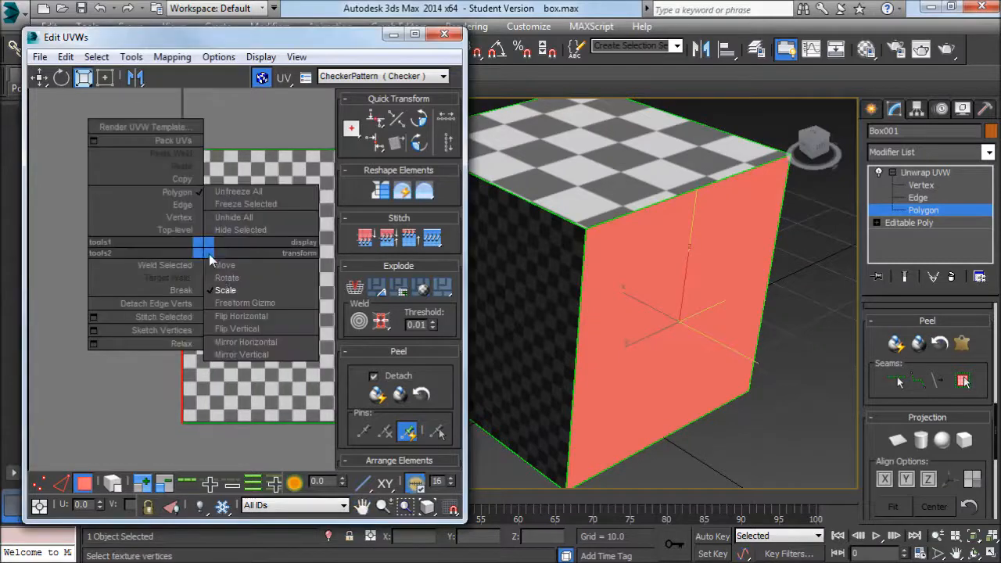
{"action": "left_click", "coordinate": [233, 306]}
{"action": "scroll", "coordinate": [173, 265], "scroll_direction": "up", "scroll_amount": 3}
{"action": "left_click_drag", "start_coordinate": [179, 266], "coordinate": [187, 267]}
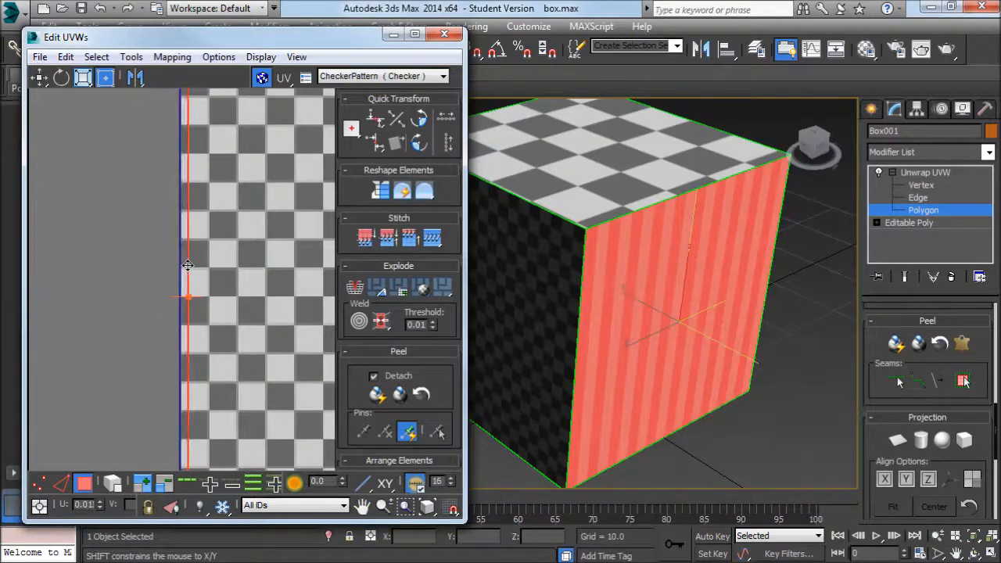
{"action": "left_click", "coordinate": [696, 446]}
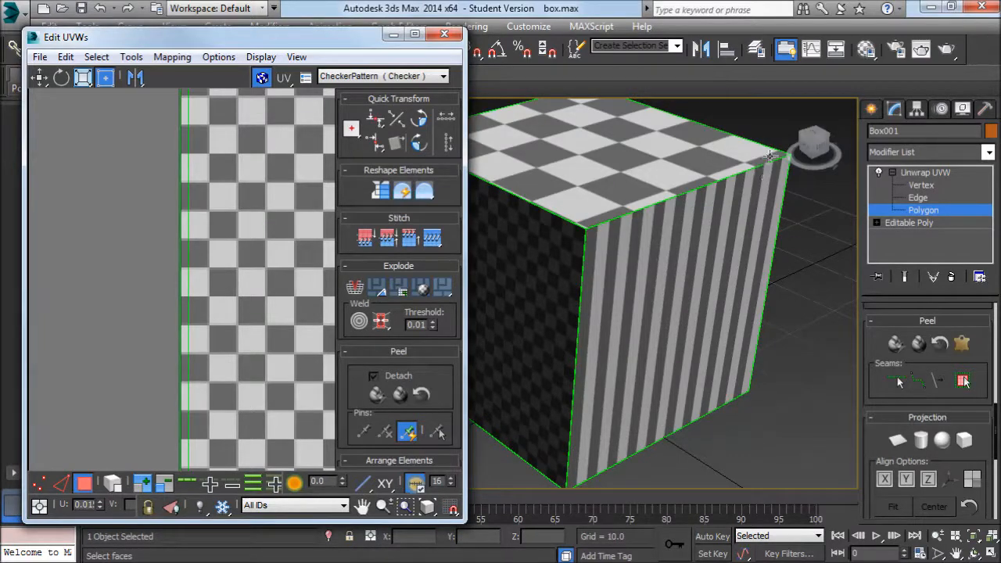
- Reselect the side face, apply a planar projection to it and align the projection to X
{"action": "left_click", "coordinate": [614, 360]}
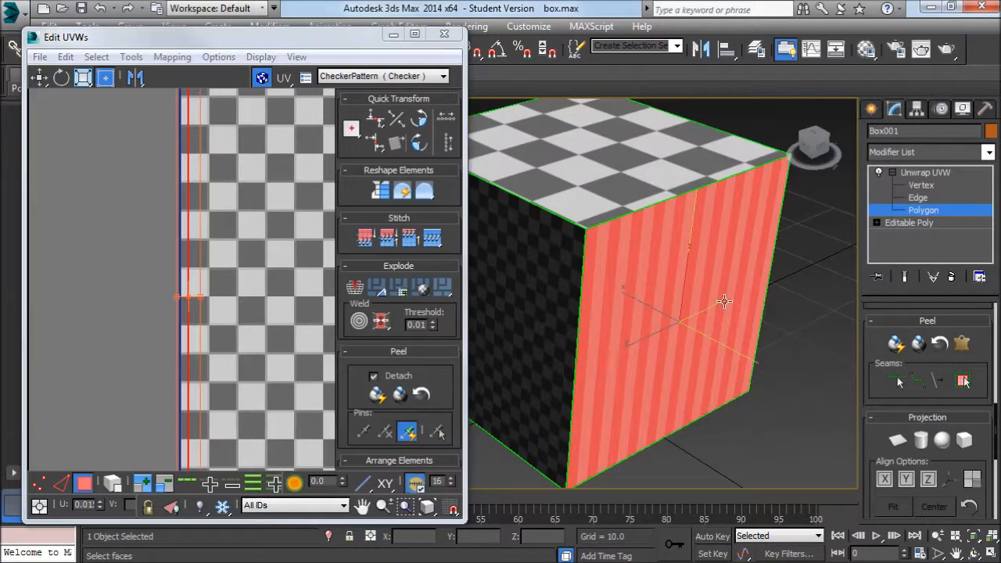
{"action": "left_click", "coordinate": [905, 442]}
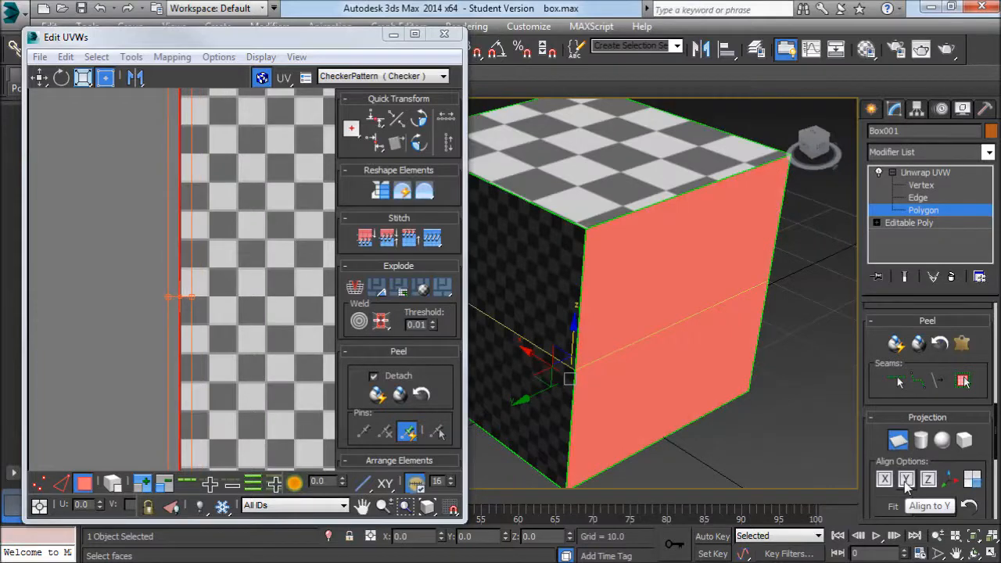
{"action": "left_click", "coordinate": [887, 482]}
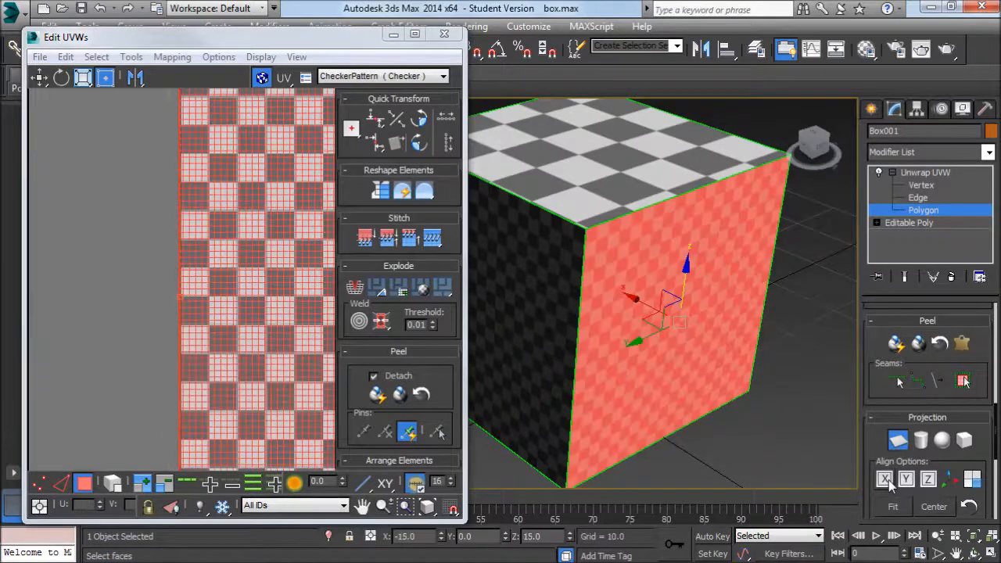
- Try the Y and Z alignments on the side face's planar projection, and return it to the X alignment
{"action": "left_click", "coordinate": [928, 479]}
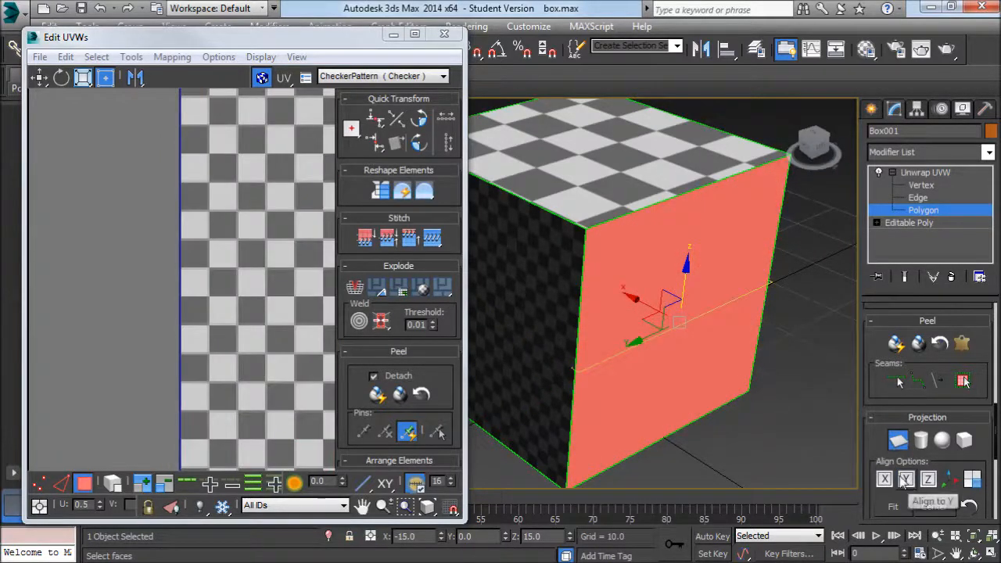
{"action": "left_click", "coordinate": [903, 482]}
{"action": "left_click", "coordinate": [928, 480]}
{"action": "left_click", "coordinate": [886, 481]}
- Examine the side face's X-aligned UV polygon over the checker tile and the resulting squares on the box
{"action": "middle_click_drag", "start_coordinate": [667, 391], "coordinate": [808, 464], "text": "alt"}
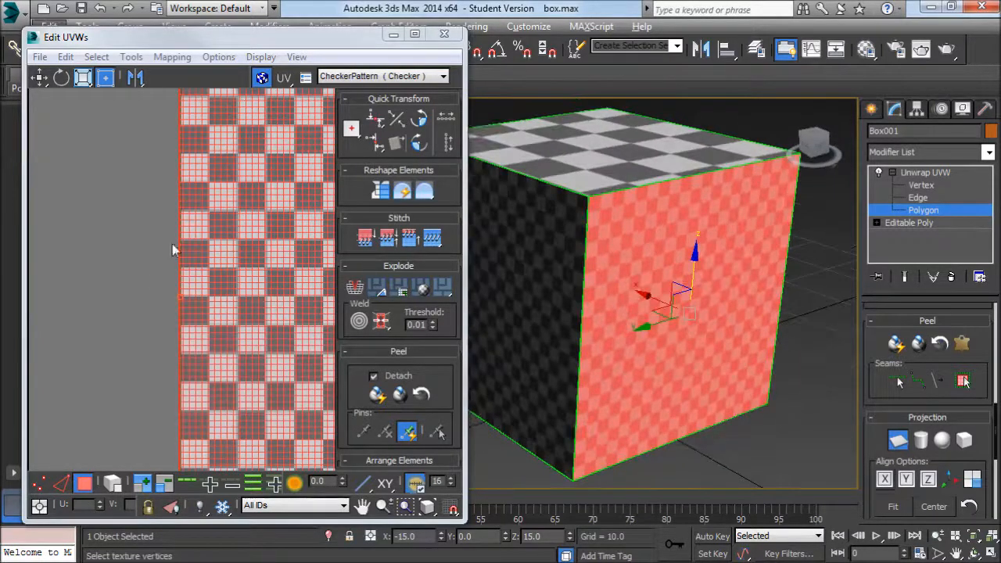
{"action": "scroll", "coordinate": [172, 244], "scroll_direction": "down", "scroll_amount": 2}
{"action": "middle_click_drag", "start_coordinate": [172, 244], "coordinate": [58, 230]}
{"action": "scroll", "coordinate": [250, 274], "scroll_direction": "down", "scroll_amount": 3}
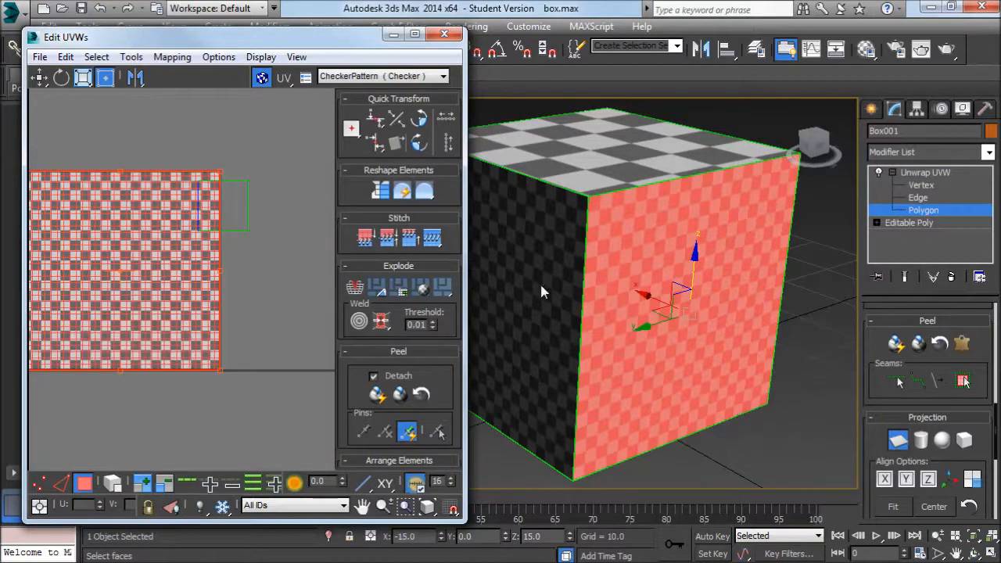
{"action": "middle_click_drag", "start_coordinate": [144, 238], "coordinate": [187, 277]}
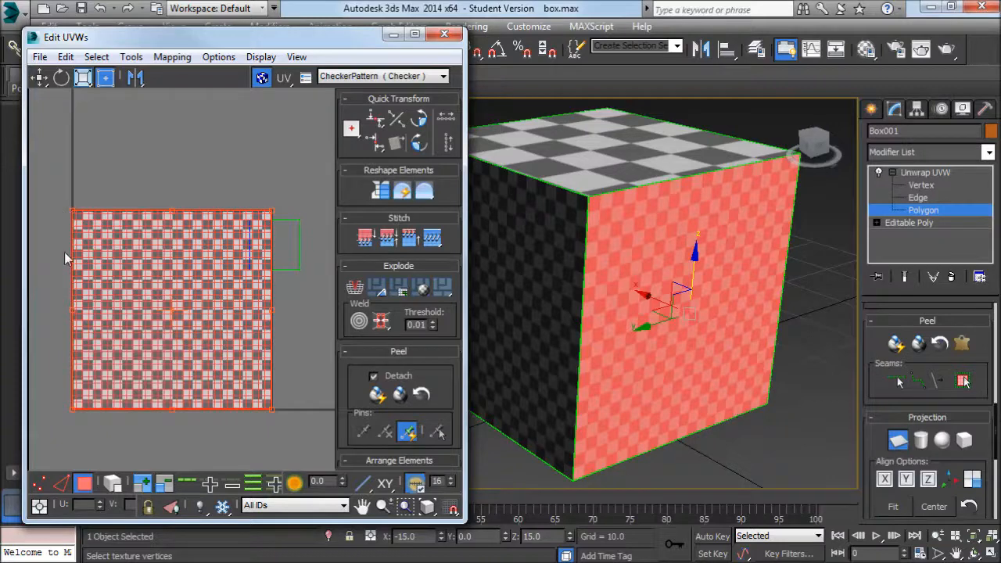
{"action": "middle_click_drag", "start_coordinate": [542, 332], "coordinate": [833, 416], "text": "alt"}
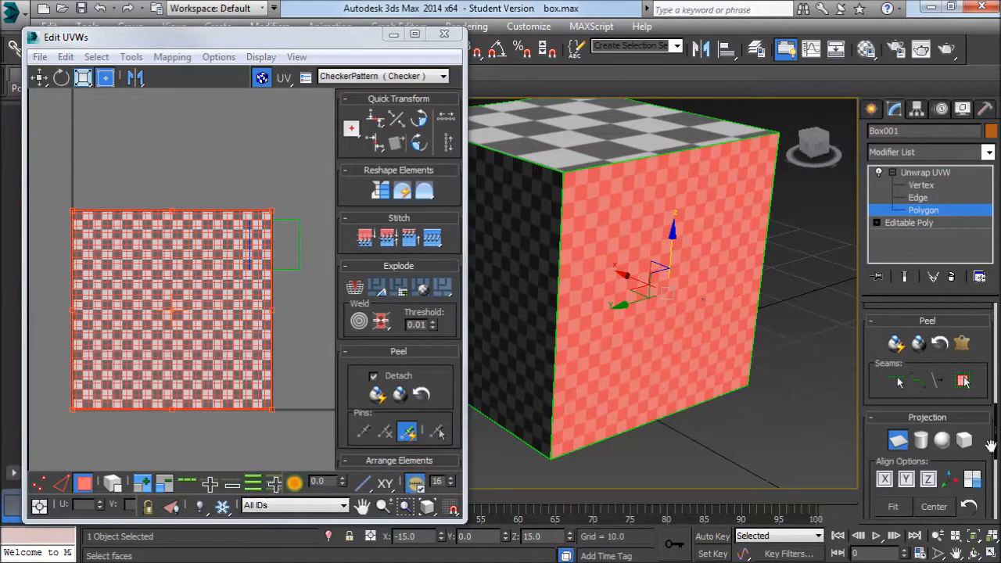
{"action": "scroll", "coordinate": [965, 405], "scroll_direction": "down", "scroll_amount": 2}
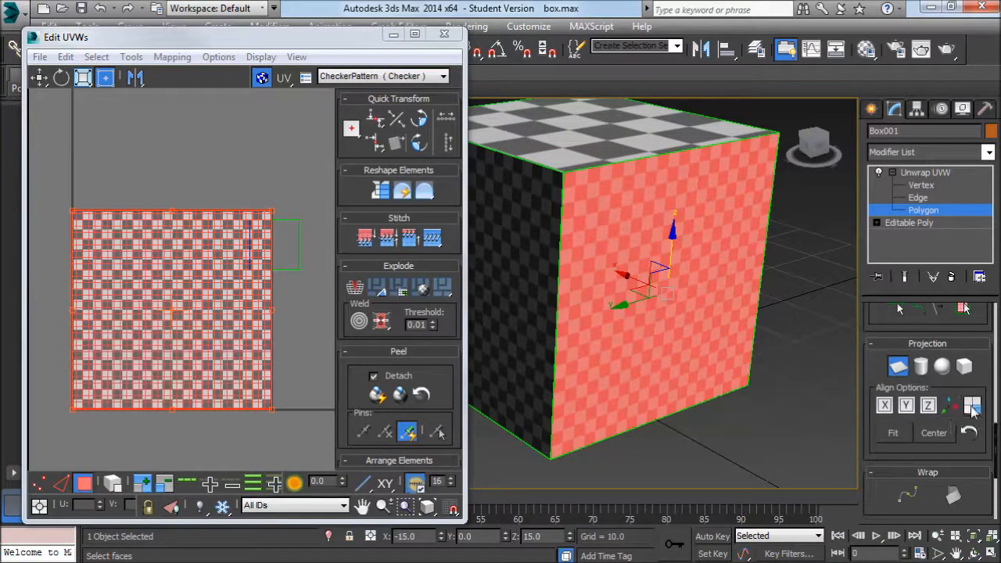
- Align the side face's planar projection to the current perspective view
{"action": "left_click", "coordinate": [972, 404]}
{"action": "middle_click_drag", "start_coordinate": [657, 256], "coordinate": [673, 297]}
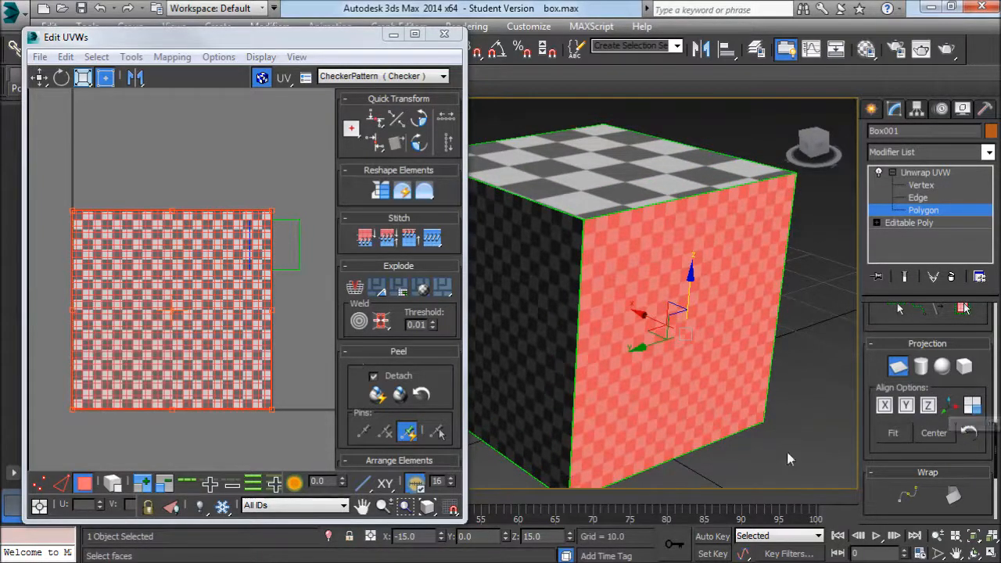
{"action": "middle_click_drag", "start_coordinate": [695, 204], "coordinate": [669, 172]}
{"action": "left_click", "coordinate": [951, 405]}
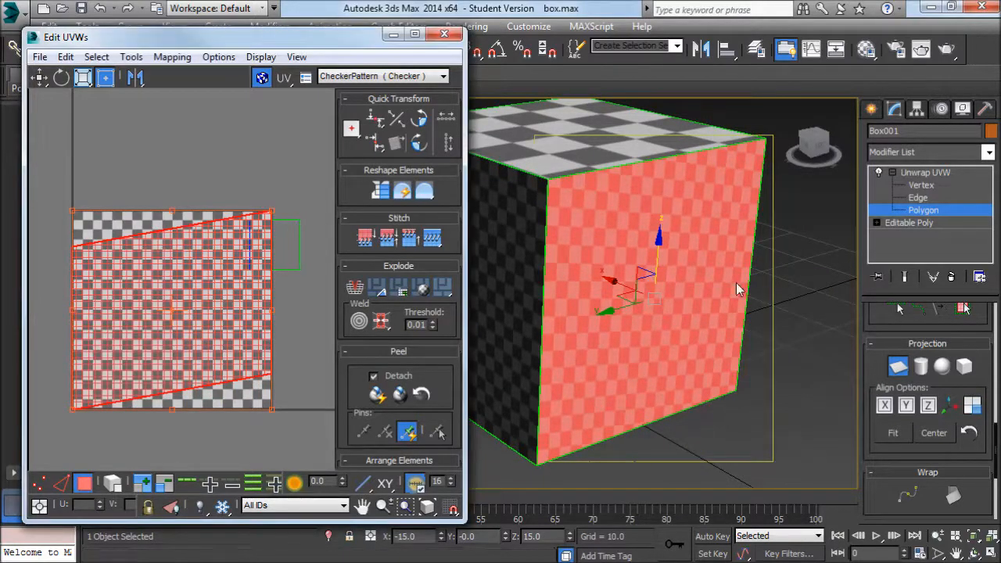
- Realign the side face's planar projection to a more oblique view and inspect the skewed checker from several angles
{"action": "middle_click_drag", "start_coordinate": [653, 235], "coordinate": [584, 241], "text": "alt"}
{"action": "mouse_move", "coordinate": [741, 254]}
{"action": "middle_mouse_down", "text": "alt"}
{"action": "mouse_move", "coordinate": [712, 254]}
{"action": "mouse_move", "coordinate": [724, 256]}
{"action": "middle_mouse_up", "text": "alt"}
{"action": "left_click", "coordinate": [972, 406]}
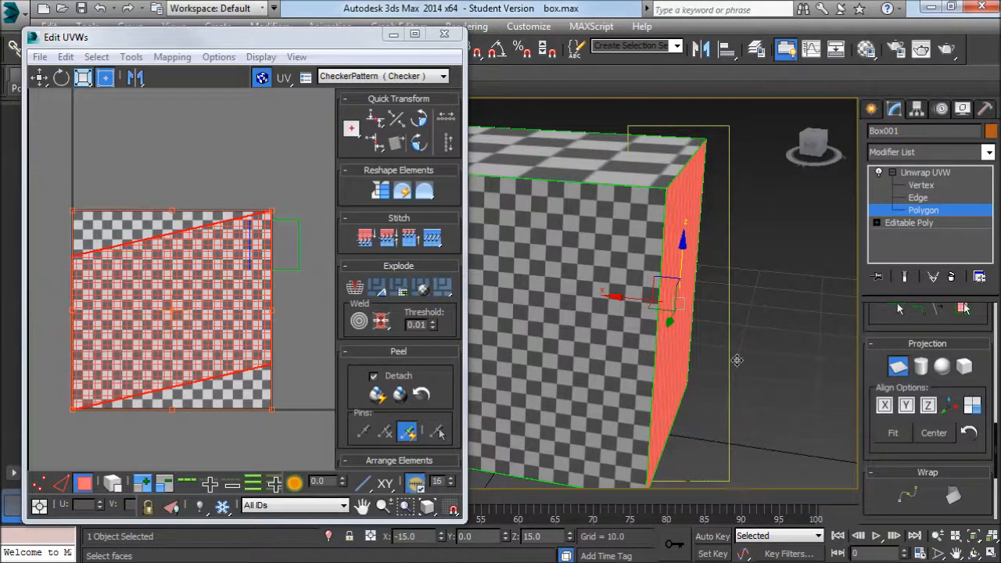
{"action": "middle_click_drag", "start_coordinate": [816, 345], "coordinate": [683, 326], "text": "alt"}
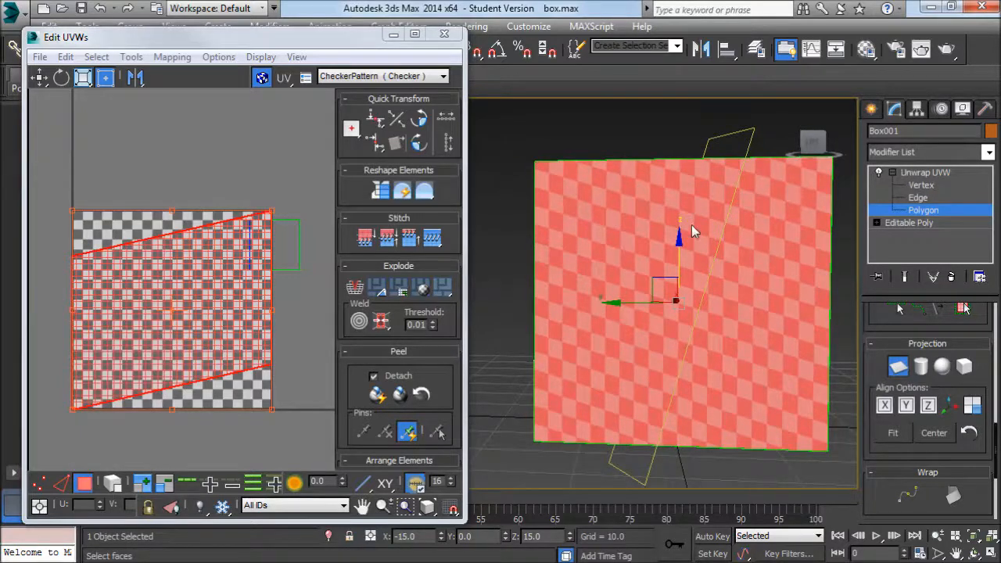
{"action": "middle_click_drag", "start_coordinate": [591, 222], "coordinate": [629, 240], "text": "alt"}
{"action": "mouse_move", "coordinate": [735, 297]}
{"action": "middle_mouse_down"}
{"action": "mouse_move", "coordinate": [759, 342]}
{"action": "mouse_move", "coordinate": [751, 288]}
{"action": "middle_mouse_up"}
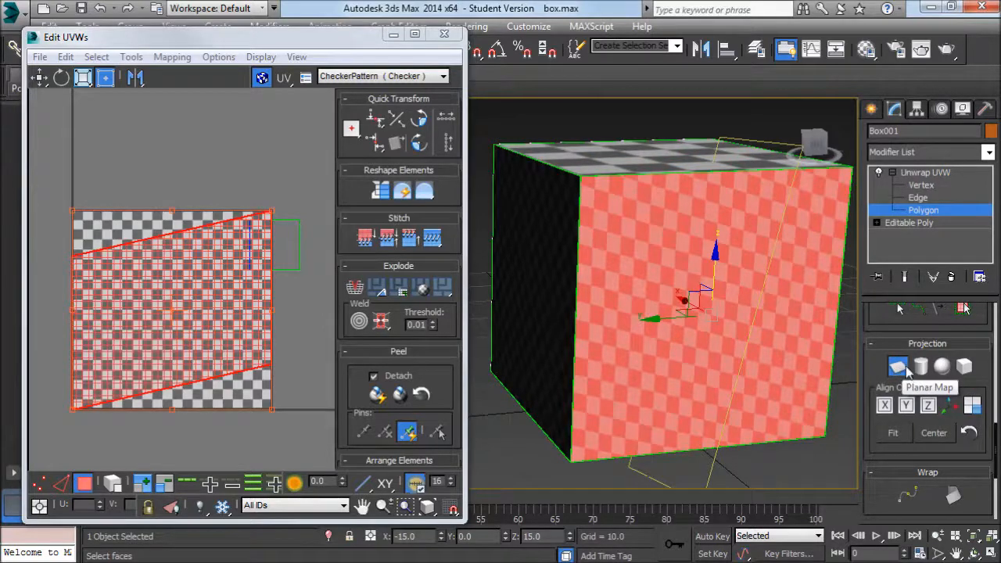
- Try the cylindrical and spherical projections on the side face and return it to a planar projection
{"action": "left_click", "coordinate": [920, 369]}
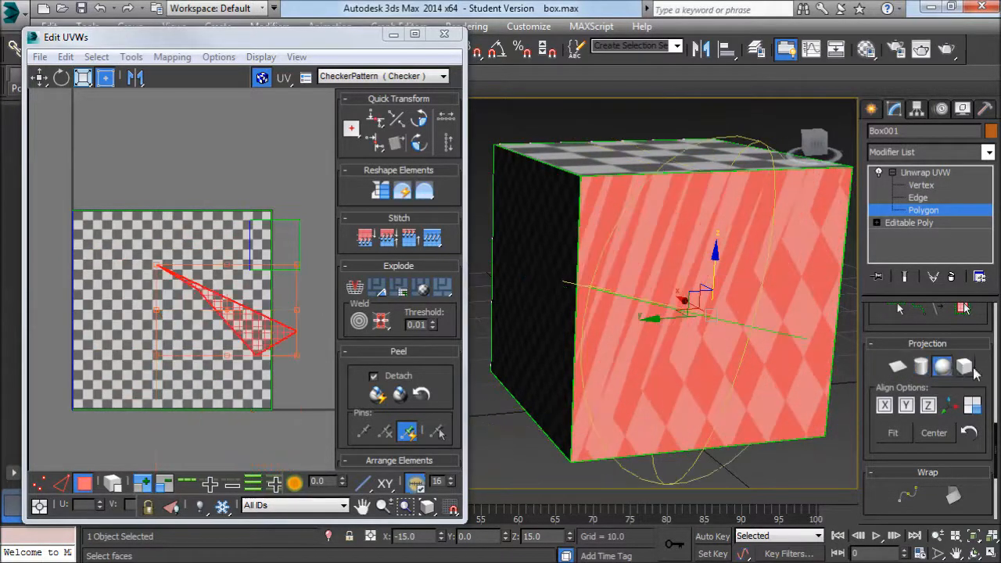
{"action": "left_click", "coordinate": [897, 369]}
- Move the side face's planar mapping gizmo sideways and rotate it to stretch the checker pattern
{"action": "right_click", "coordinate": [721, 291]}
{"action": "left_click", "coordinate": [734, 308]}
{"action": "left_click_drag", "start_coordinate": [672, 317], "coordinate": [655, 304]}
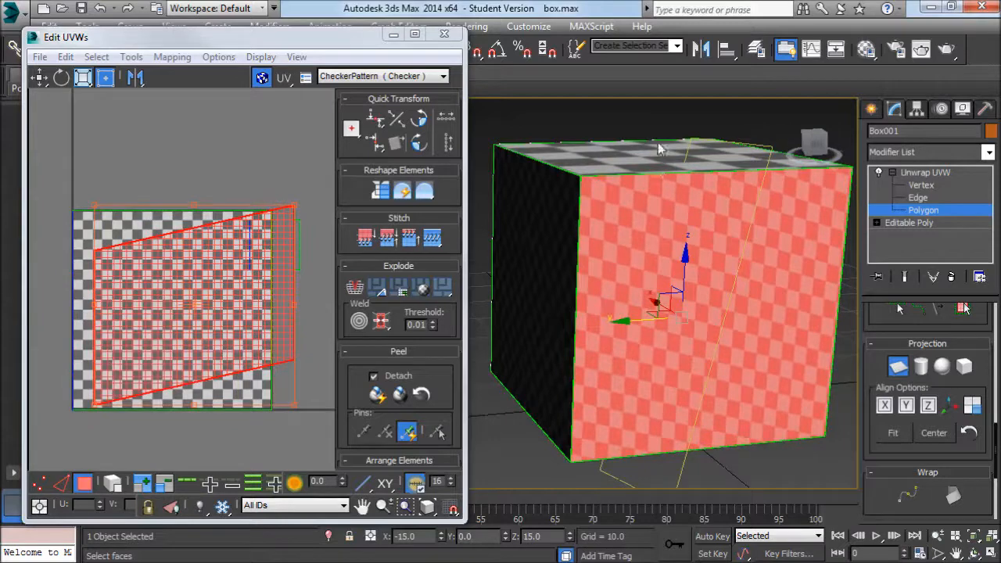
{"action": "right_click", "coordinate": [688, 262]}
{"action": "left_click", "coordinate": [707, 287]}
{"action": "left_click_drag", "start_coordinate": [670, 305], "coordinate": [722, 321]}
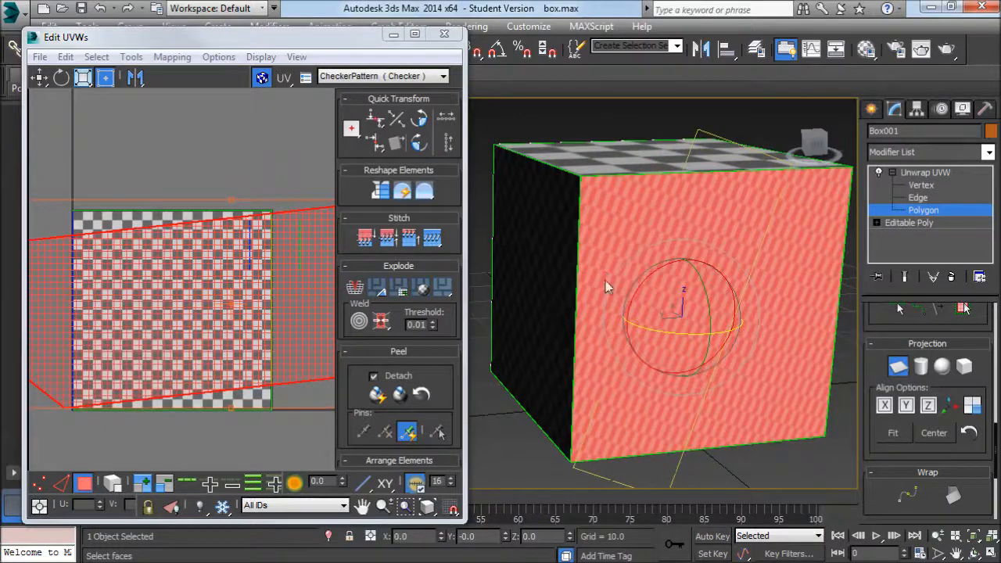
{"action": "left_click_drag", "start_coordinate": [649, 280], "coordinate": [634, 317]}
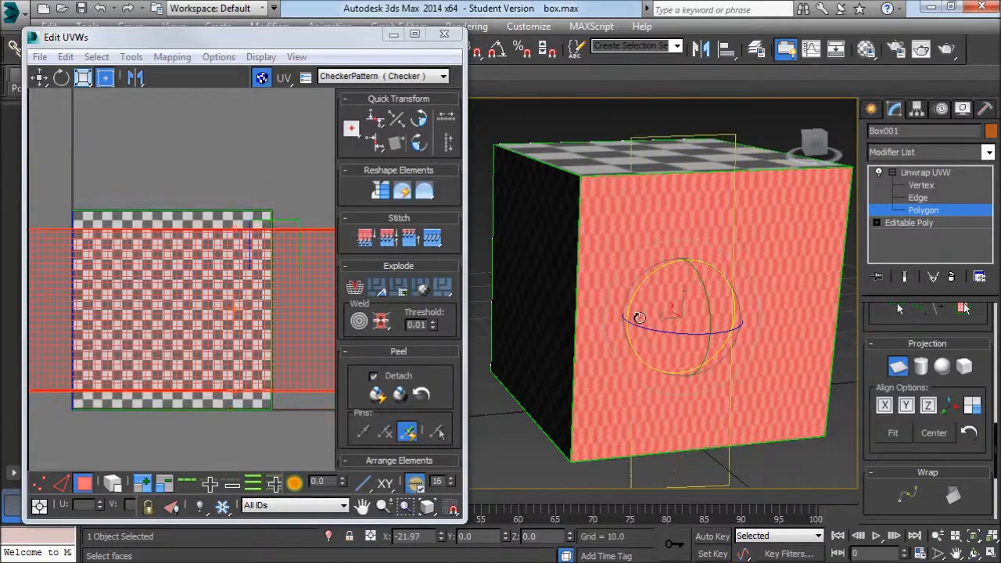
- Leave the side face's planar projection mode and select the box's top face and two adjacent side faces together
{"action": "left_click", "coordinate": [899, 369]}
{"action": "left_click", "coordinate": [899, 369]}
{"action": "left_click", "coordinate": [603, 150]}
{"action": "left_click", "coordinate": [549, 212]}
{"action": "left_click", "coordinate": [661, 263]}
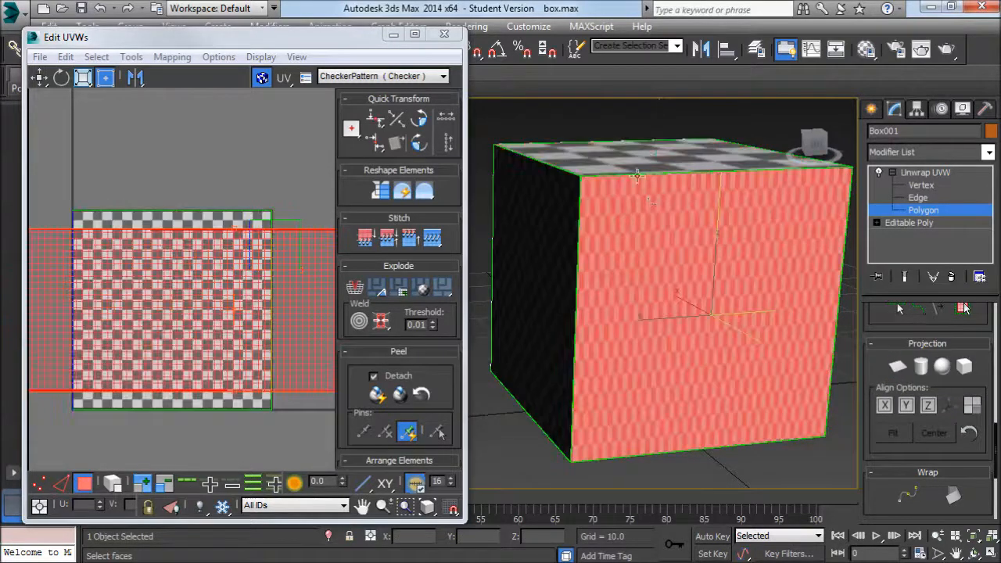
{"action": "left_click", "coordinate": [648, 156]}
{"action": "middle_click_drag", "start_coordinate": [582, 323], "coordinate": [581, 324]}
{"action": "middle_click_drag", "start_coordinate": [588, 288], "coordinate": [598, 306], "text": "alt"}
{"action": "left_click", "coordinate": [598, 305]}
{"action": "left_click", "coordinate": [672, 306], "text": "ctrl"}
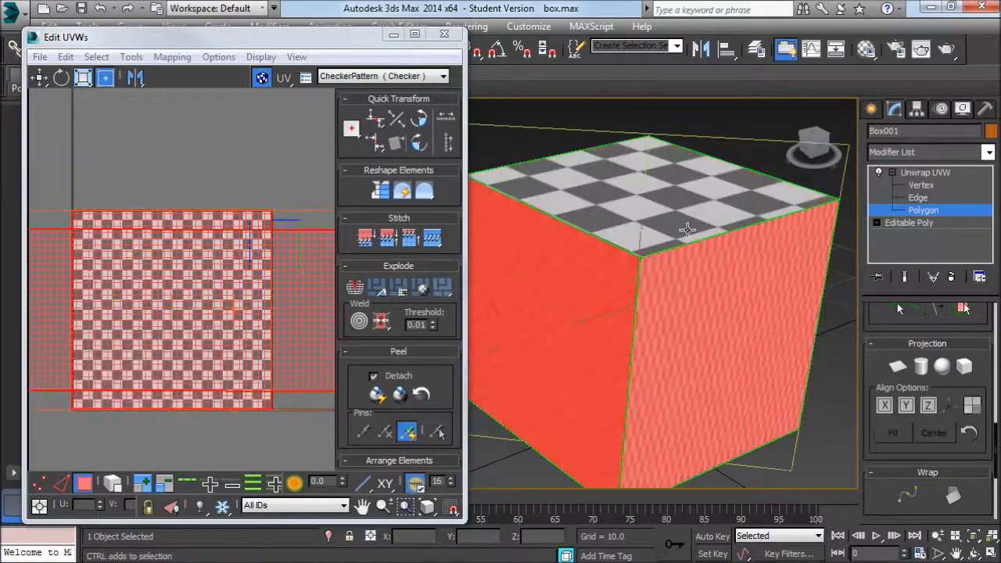
{"action": "left_click", "coordinate": [688, 230], "text": "ctrl"}
- Apply one planar projection to the three selected faces and align it to the current view
{"action": "middle_click_drag", "start_coordinate": [673, 377], "coordinate": [690, 340]}
{"action": "left_click", "coordinate": [897, 365]}
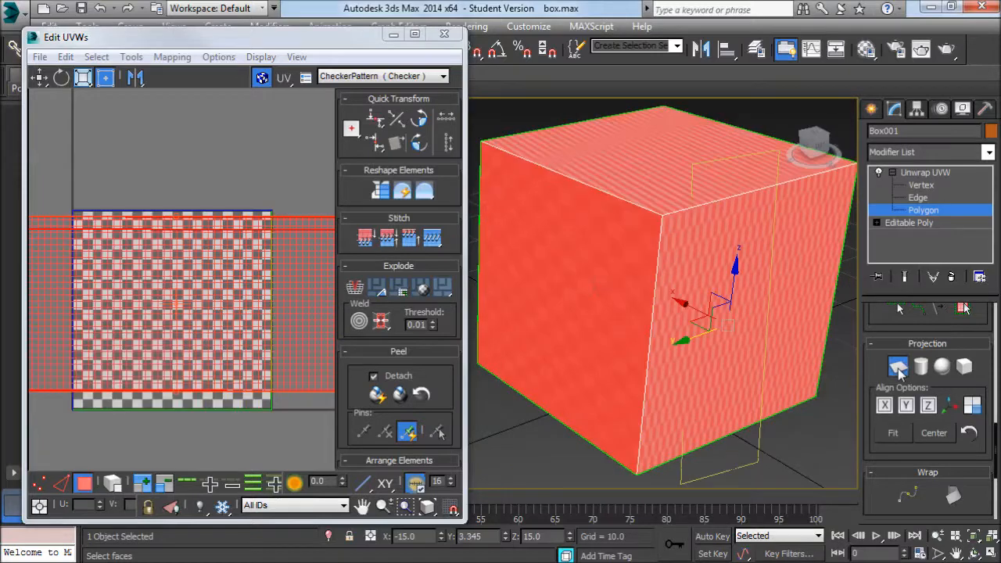
{"action": "mouse_move", "coordinate": [681, 307]}
{"action": "middle_mouse_down"}
{"action": "mouse_move", "coordinate": [672, 319]}
{"action": "mouse_move", "coordinate": [664, 309]}
{"action": "mouse_move", "coordinate": [813, 341]}
{"action": "mouse_move", "coordinate": [696, 294]}
{"action": "middle_mouse_up"}
{"action": "left_click", "coordinate": [971, 404]}
{"action": "middle_click_drag", "start_coordinate": [631, 257], "coordinate": [692, 310], "text": "alt"}
{"action": "middle_click_drag", "start_coordinate": [571, 251], "coordinate": [602, 280], "text": "alt"}
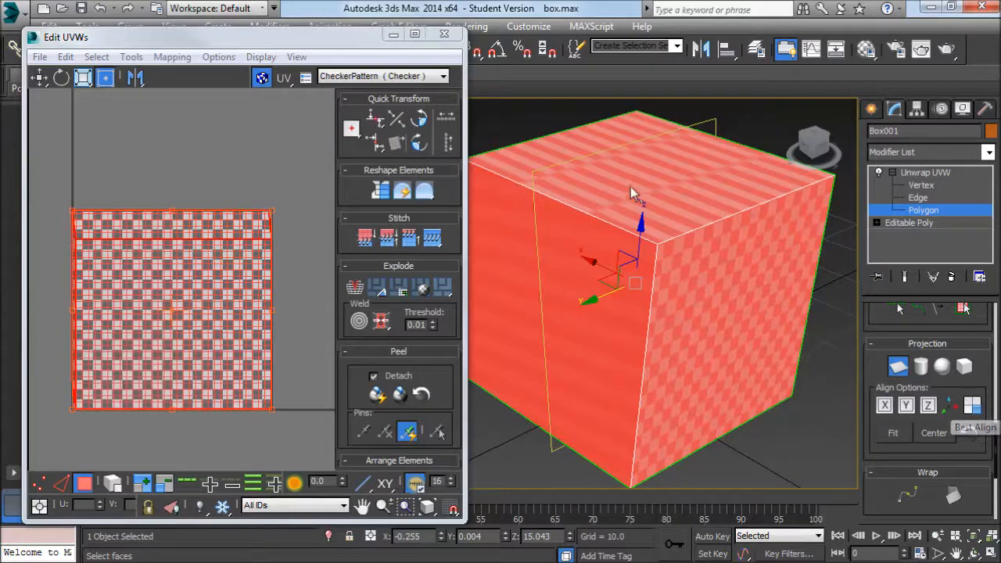
- Set the three faces' planar projection to Best Align and inspect the combined UV outline against the checkered box
{"action": "left_click", "coordinate": [955, 409]}
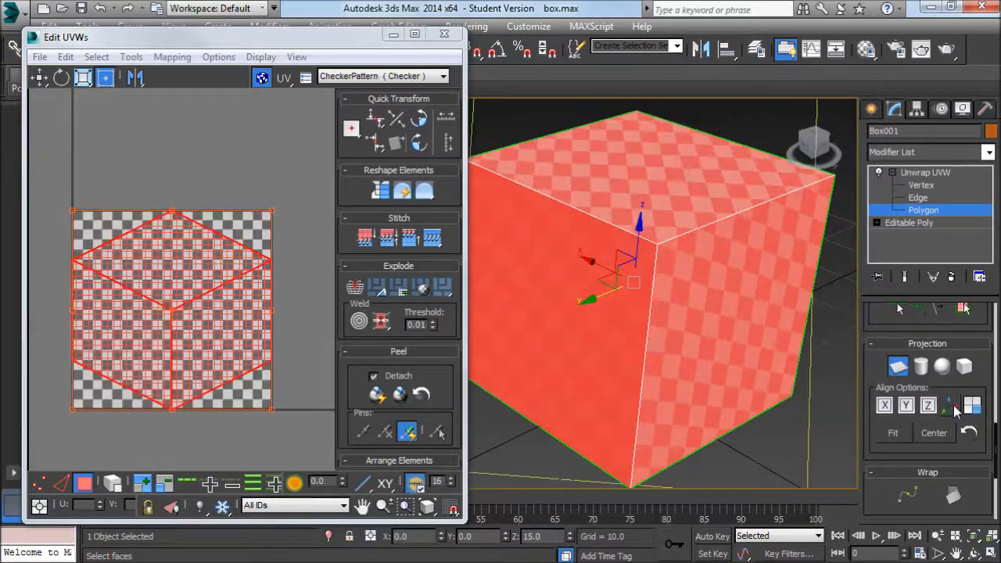
{"action": "middle_click_drag", "start_coordinate": [631, 206], "coordinate": [664, 314], "text": "alt"}
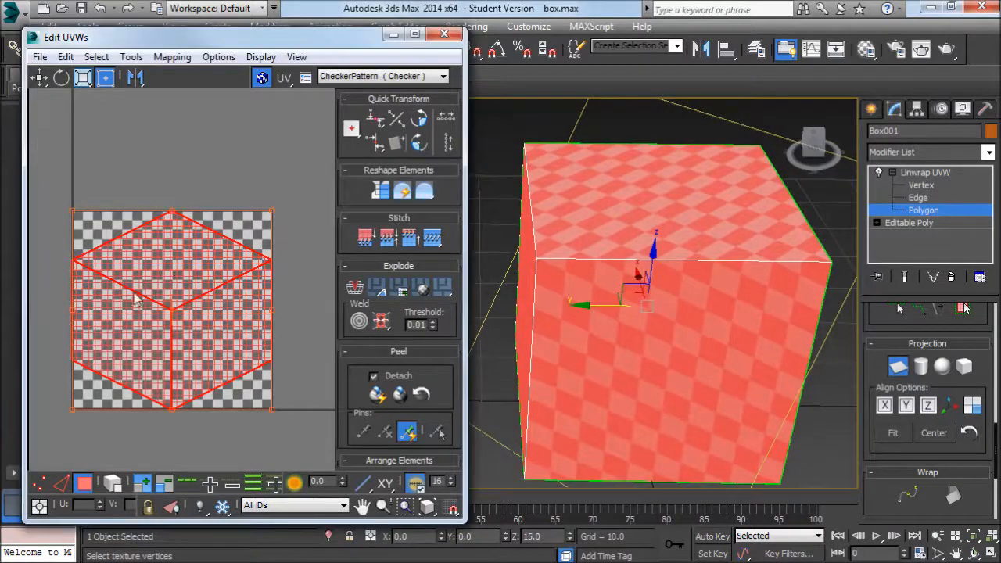
{"action": "scroll", "coordinate": [178, 235], "scroll_direction": "up", "scroll_amount": 2}
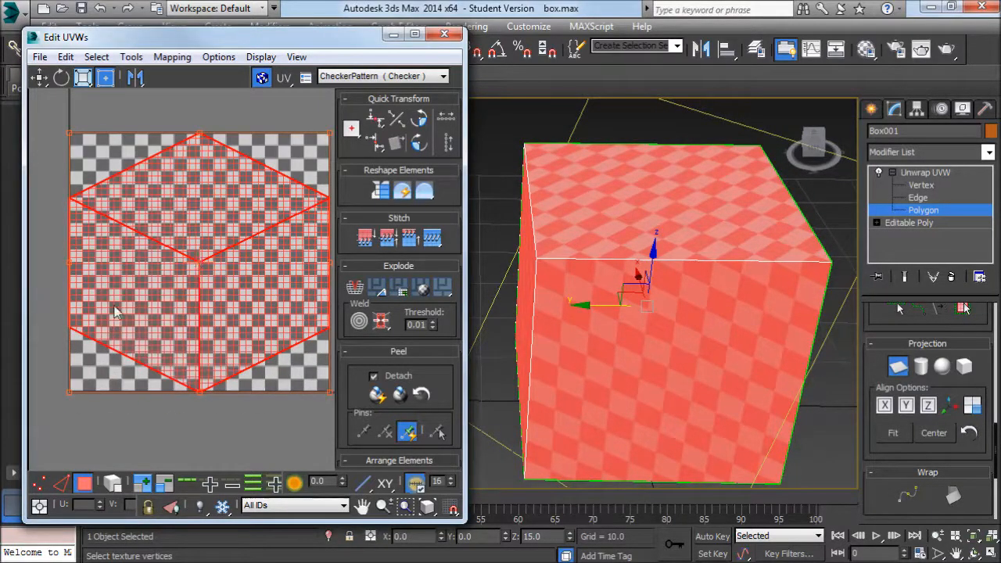
{"action": "middle_click_drag", "start_coordinate": [258, 258], "coordinate": [220, 266]}
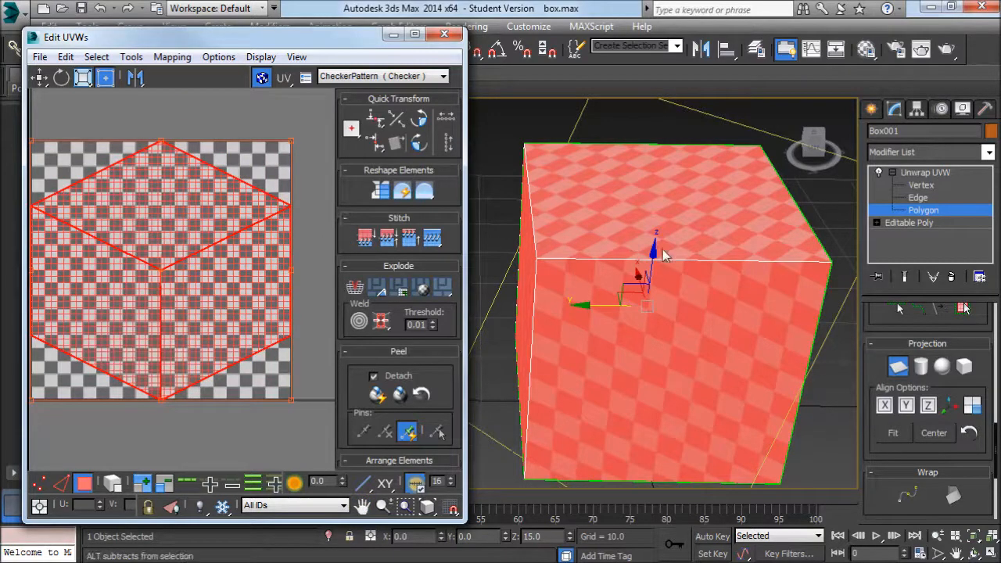
{"action": "middle_click_drag", "start_coordinate": [708, 245], "coordinate": [739, 254], "text": "alt"}
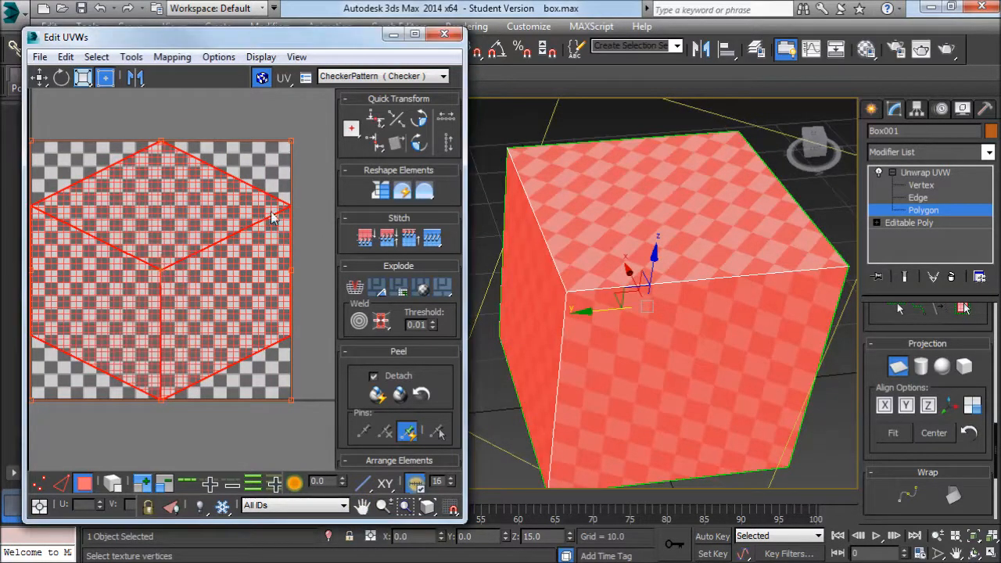
{"action": "middle_click_drag", "start_coordinate": [620, 267], "coordinate": [671, 274], "text": "alt"}
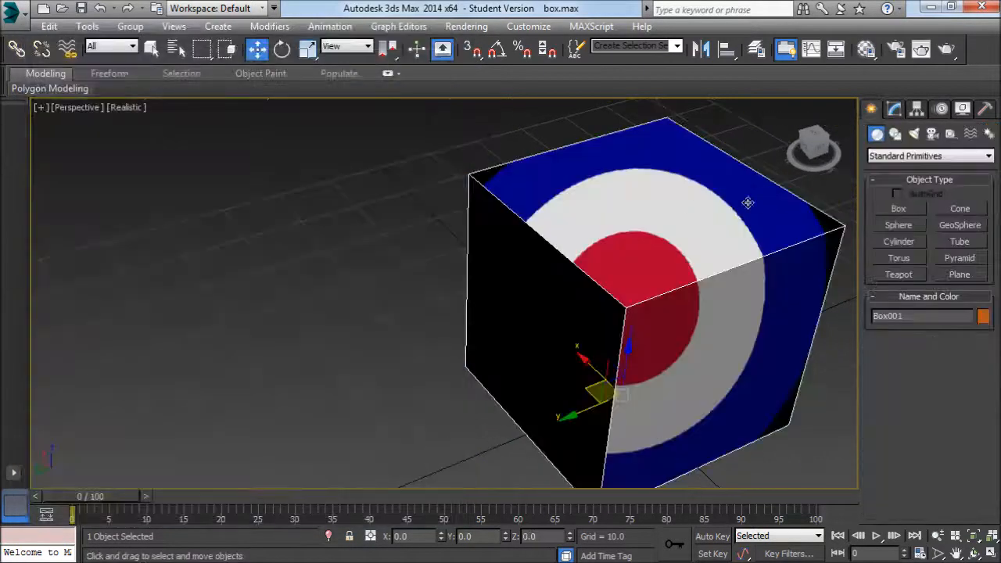
- Return to the Polygon level of the roundel-textured box's Unwrap UVW modifier and open the UV editor
{"action": "middle_click_drag", "start_coordinate": [743, 201], "coordinate": [587, 266], "text": "alt"}
{"action": "middle_click_drag", "start_coordinate": [484, 222], "coordinate": [506, 216], "text": "alt"}
{"action": "middle_click_drag", "start_coordinate": [554, 246], "coordinate": [563, 203], "text": "alt"}
{"action": "left_click", "coordinate": [917, 111]}
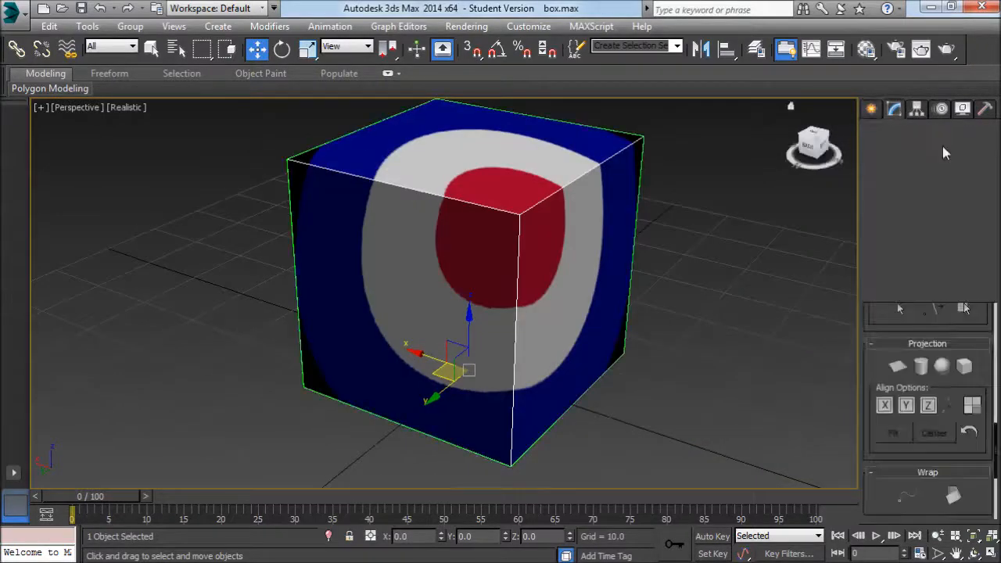
{"action": "left_click", "coordinate": [929, 210]}
{"action": "scroll", "coordinate": [929, 438], "scroll_direction": "up", "scroll_amount": 5}
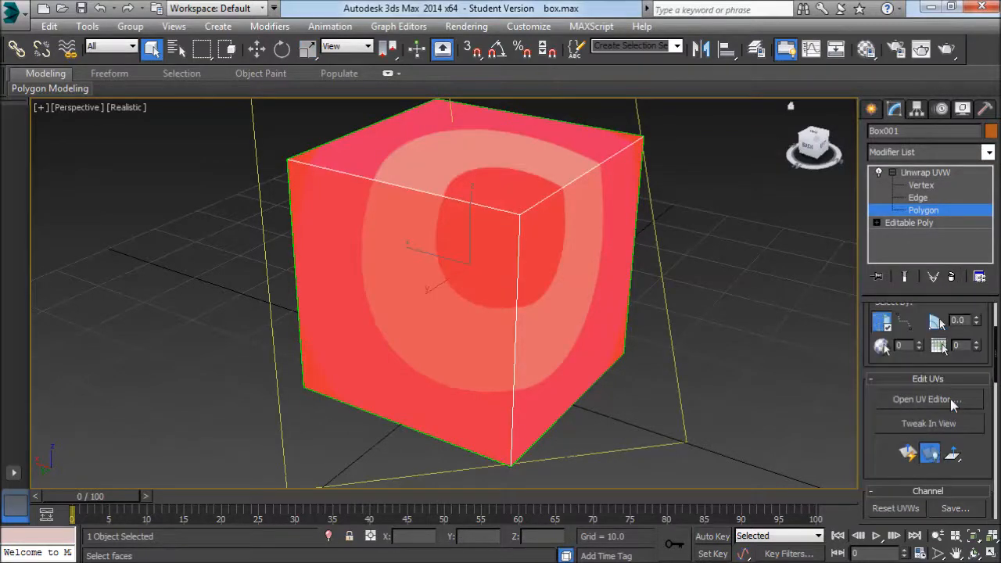
{"action": "scroll", "coordinate": [938, 422], "scroll_direction": "up", "scroll_amount": 3}
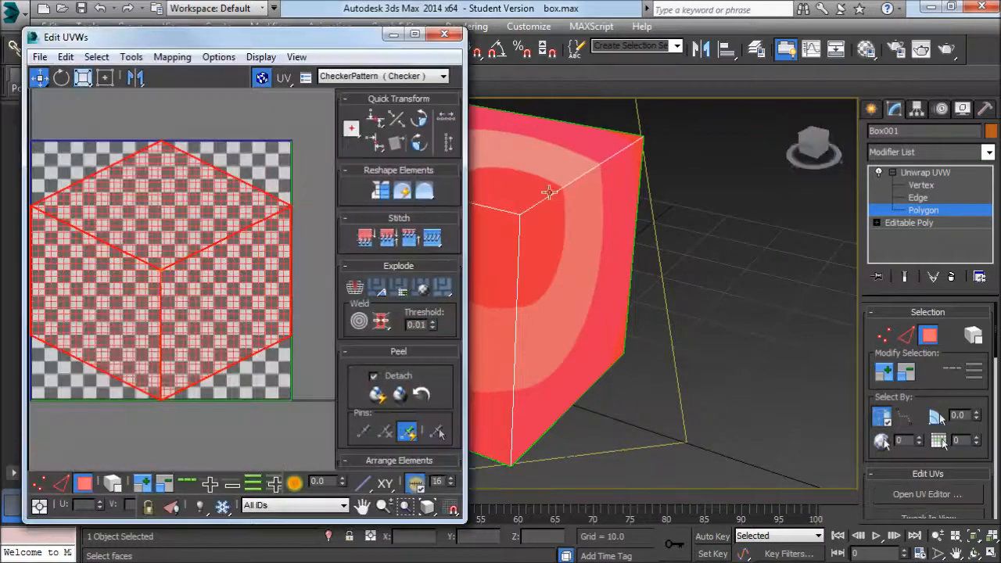
- Show Map #1 (RAF-Roundel.png) as the UV editor's background in place of the checker pattern
{"action": "middle_click_drag", "start_coordinate": [609, 225], "coordinate": [614, 233]}
{"action": "scroll", "coordinate": [613, 233], "scroll_direction": "up", "scroll_amount": 2}
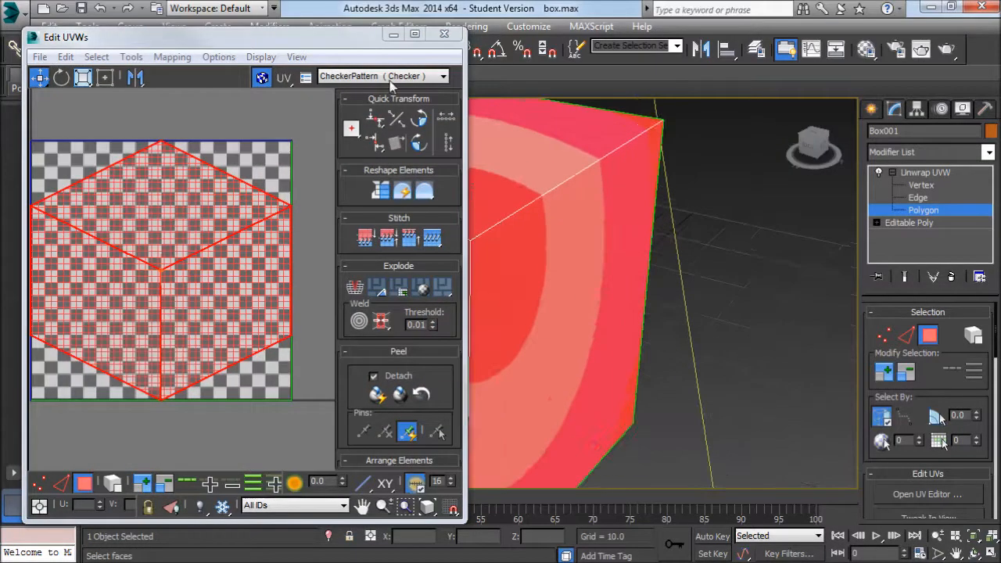
{"action": "middle_click_drag", "start_coordinate": [190, 174], "coordinate": [214, 190]}
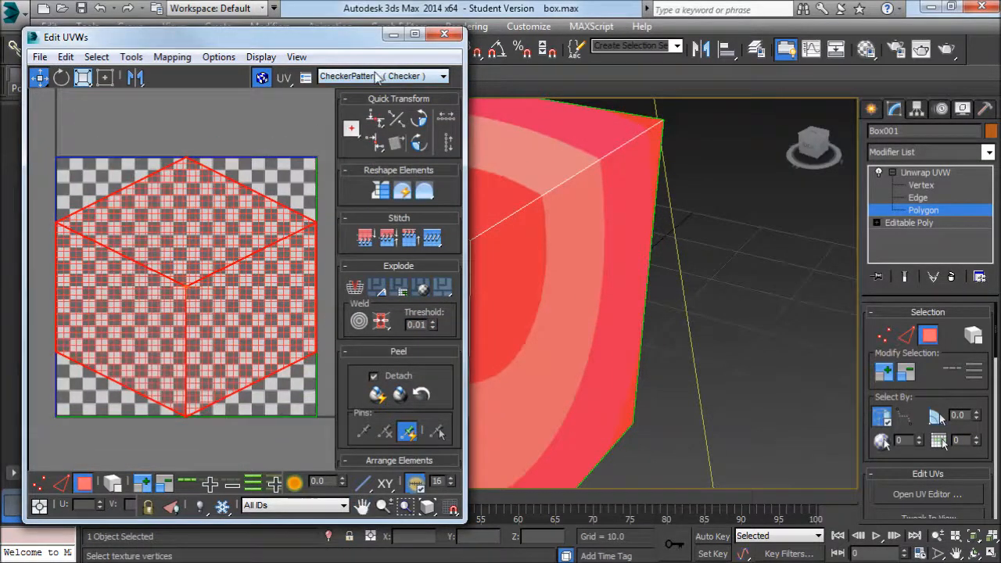
{"action": "left_click", "coordinate": [379, 76]}
{"action": "left_click", "coordinate": [364, 100]}
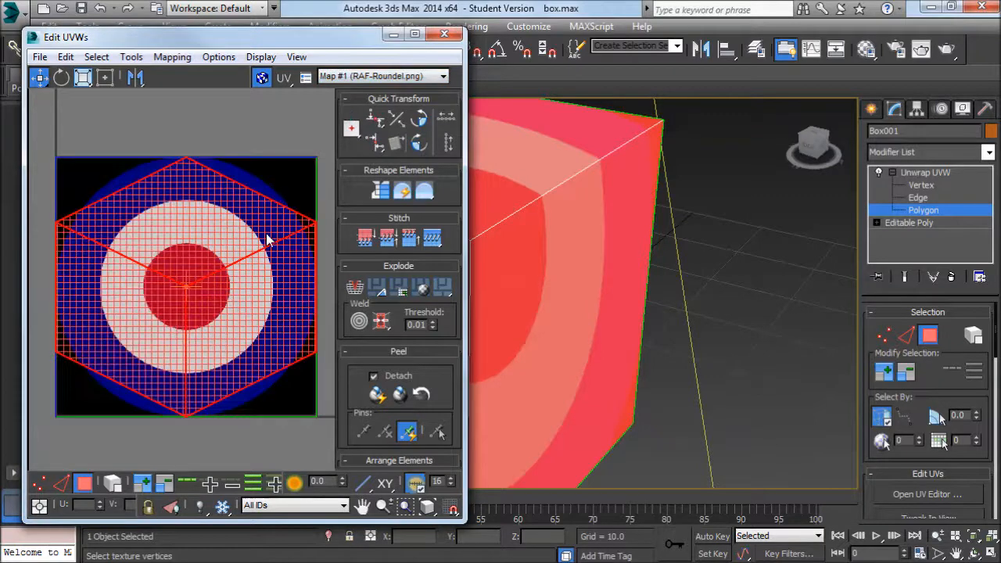
- Shift the UVs of the three projected faces around over the roundel and leave them near its centre
{"action": "left_click_drag", "start_coordinate": [134, 272], "coordinate": [97, 263]}
{"action": "middle_click_drag", "start_coordinate": [635, 298], "coordinate": [711, 320]}
{"action": "scroll", "coordinate": [712, 320], "scroll_direction": "down", "scroll_amount": 4}
{"action": "left_click_drag", "start_coordinate": [167, 268], "coordinate": [244, 223]}
{"action": "middle_click_drag", "start_coordinate": [630, 338], "coordinate": [716, 347]}
{"action": "left_click_drag", "start_coordinate": [215, 267], "coordinate": [198, 280]}
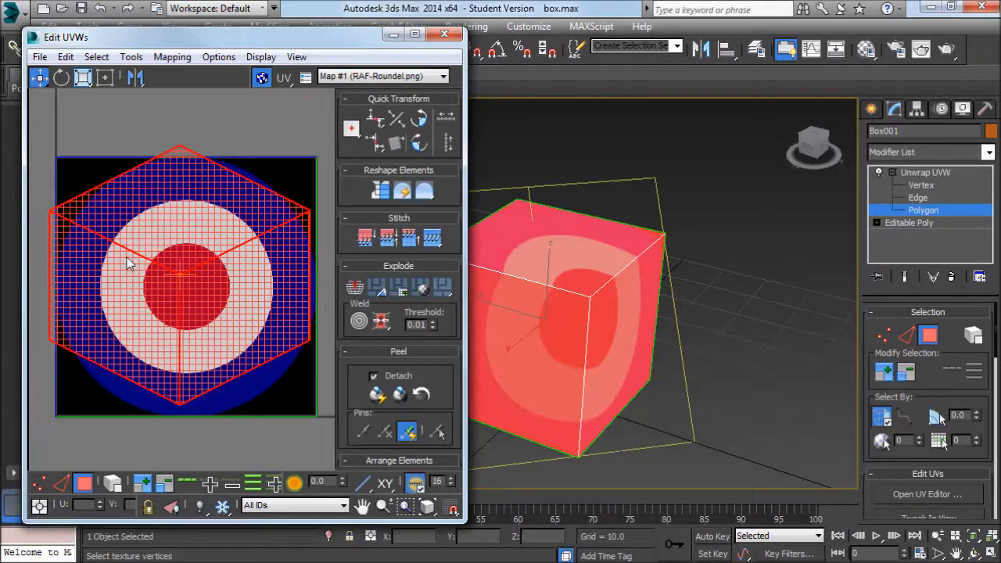
- Move the overlapping UV squares of the remaining faces off the roundel, past the lower-left of its tile
{"action": "left_click", "coordinate": [221, 421]}
{"action": "left_click", "coordinate": [175, 281]}
{"action": "left_click_drag", "start_coordinate": [211, 284], "coordinate": [93, 450]}
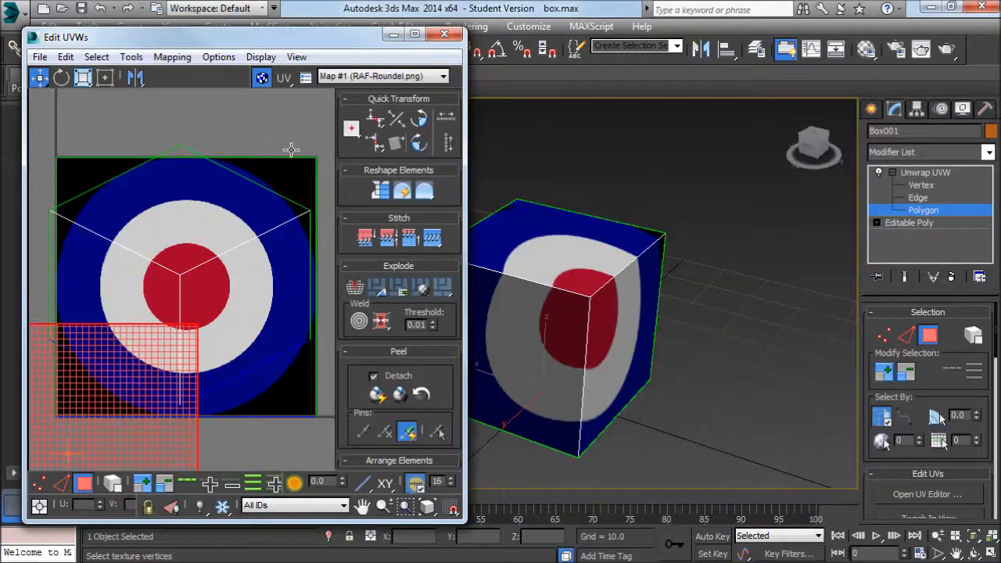
{"action": "left_click", "coordinate": [245, 271]}
{"action": "left_click", "coordinate": [111, 443]}
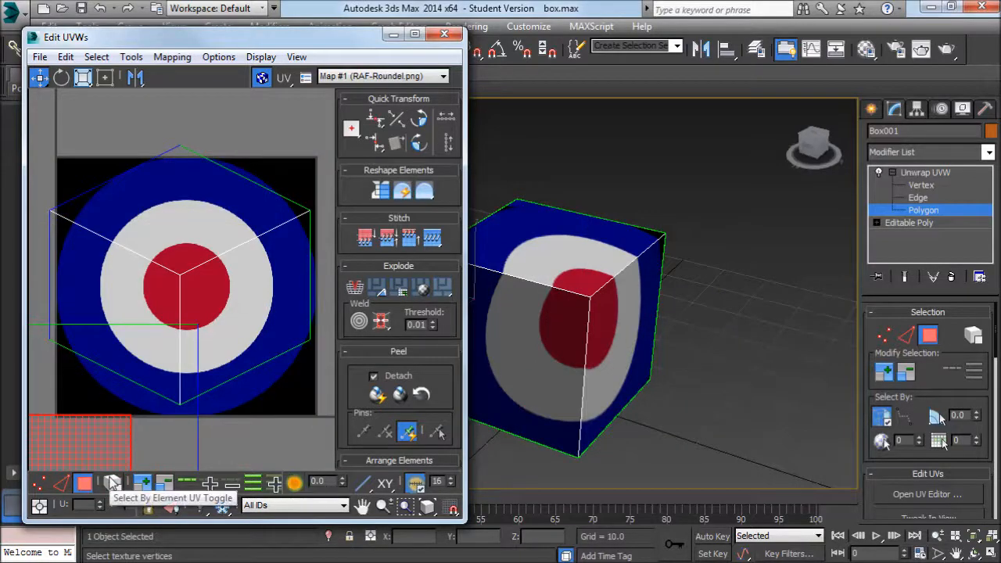
- Select the three-face UV cluster by element and reposition it slightly over the roundel
{"action": "left_click", "coordinate": [112, 482]}
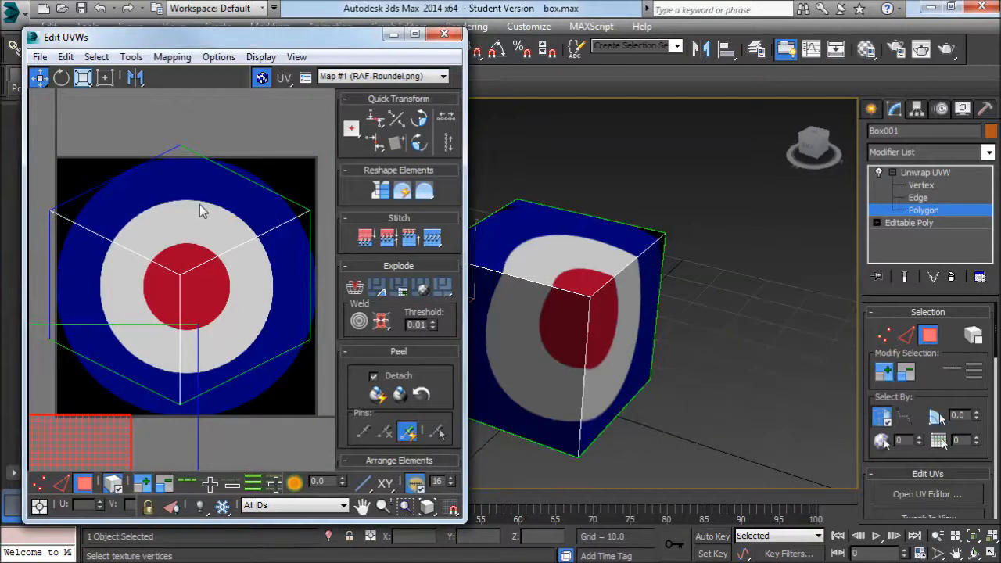
{"action": "left_click", "coordinate": [199, 204]}
{"action": "mouse_move", "coordinate": [200, 205]}
{"action": "left_mouse_down"}
{"action": "mouse_move", "coordinate": [254, 156]}
{"action": "mouse_move", "coordinate": [179, 133]}
{"action": "mouse_move", "coordinate": [176, 250]}
{"action": "mouse_move", "coordinate": [215, 182]}
{"action": "mouse_move", "coordinate": [200, 215]}
{"action": "mouse_move", "coordinate": [203, 178]}
{"action": "mouse_move", "coordinate": [199, 205]}
{"action": "left_mouse_up"}
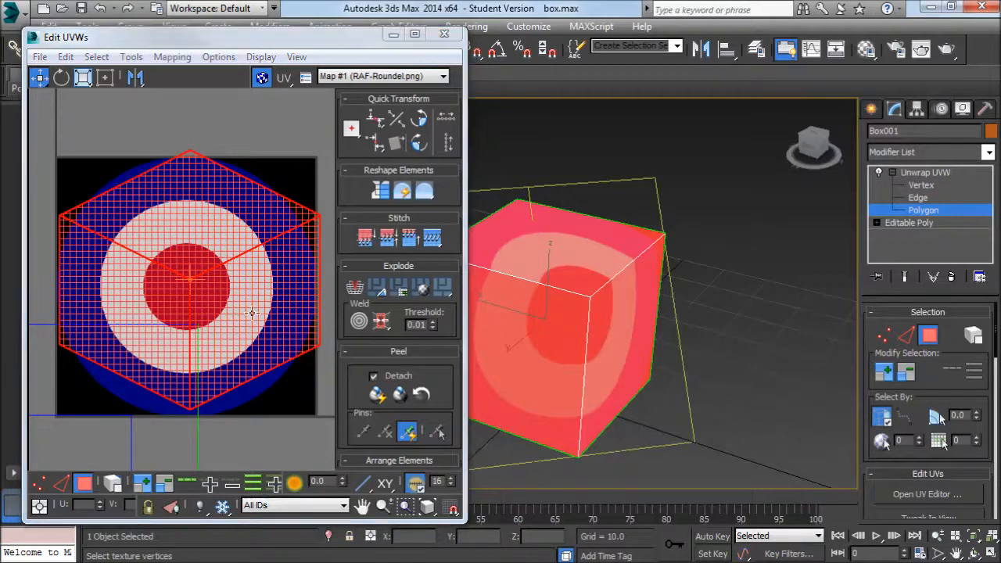
- Select only the top face's UV polygon and move it over the roundel, stretching the adjoining faces
{"action": "left_click", "coordinate": [256, 134]}
{"action": "mouse_move", "coordinate": [211, 185]}
{"action": "left_mouse_down"}
{"action": "mouse_move", "coordinate": [208, 177]}
{"action": "mouse_move", "coordinate": [145, 192]}
{"action": "mouse_move", "coordinate": [148, 207]}
{"action": "mouse_move", "coordinate": [254, 212]}
{"action": "left_mouse_up"}
{"action": "key", "text": "ctrl+z"}
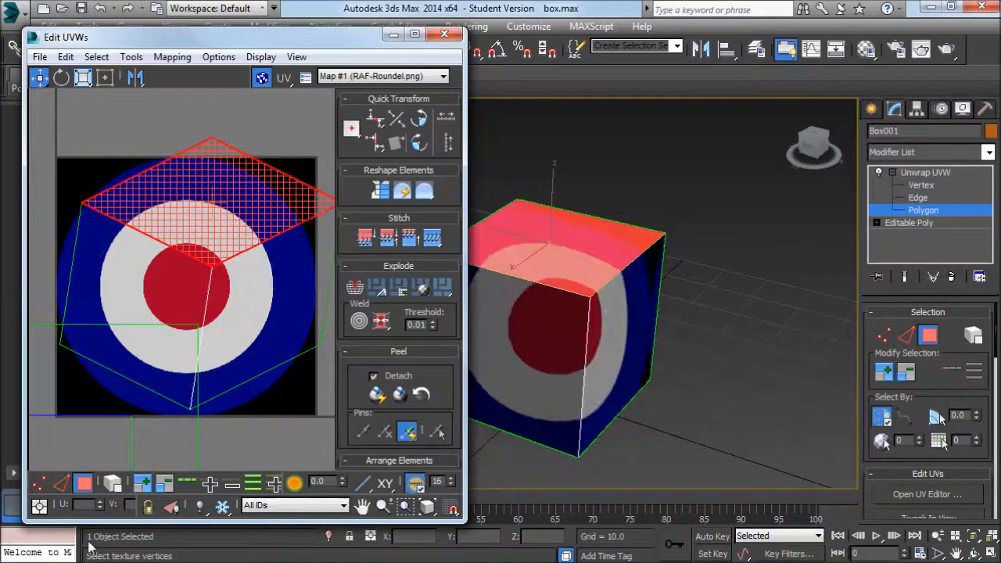
- Switch the UV selection level to vertices and clear the vertex selection
{"action": "left_click", "coordinate": [61, 483]}
{"action": "left_click", "coordinate": [39, 483]}
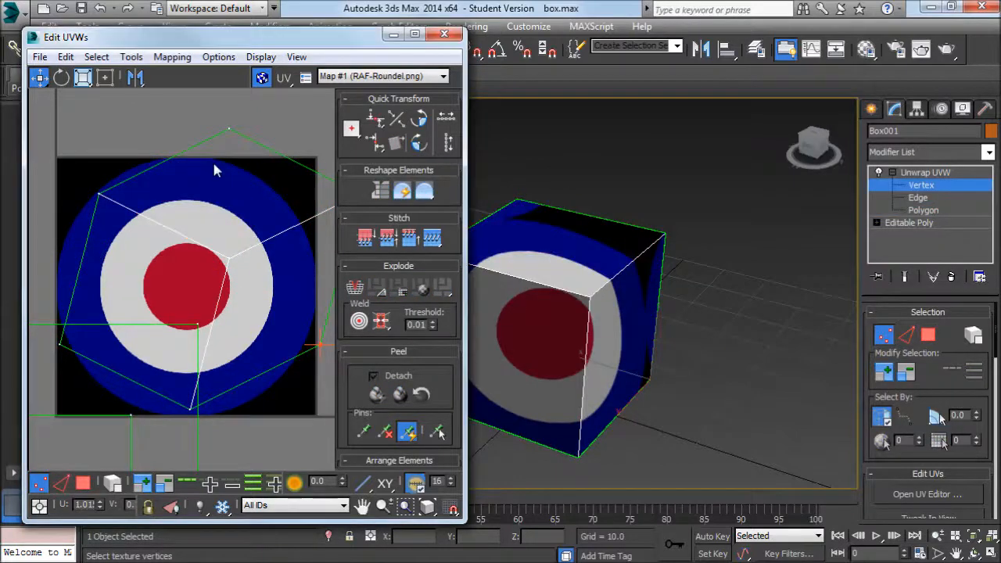
{"action": "left_click", "coordinate": [164, 114]}
{"action": "middle_click_drag", "start_coordinate": [177, 205], "coordinate": [140, 199]}
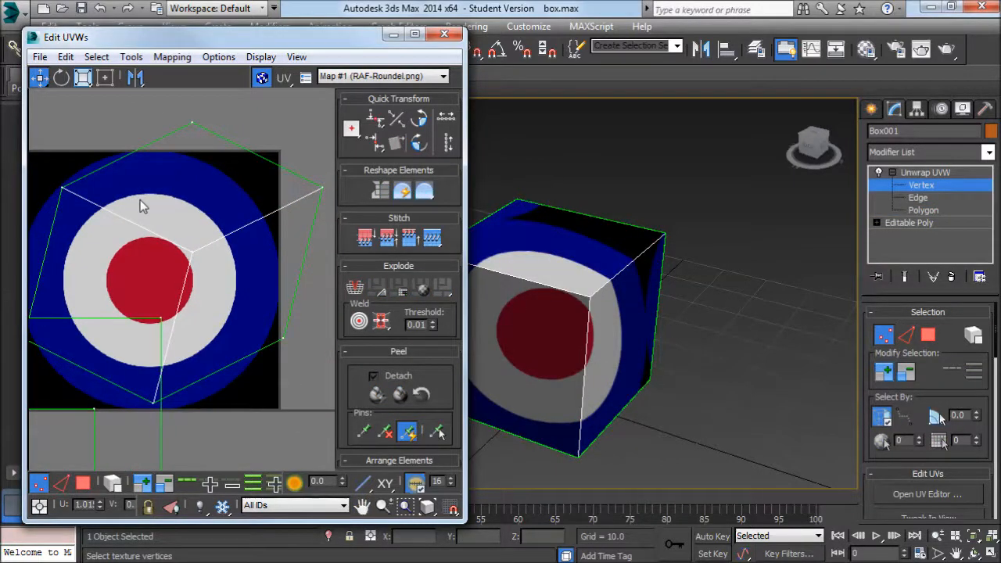
- Collapse the box's whole modifier stack into an Editable Poly
{"action": "right_click", "coordinate": [943, 175]}
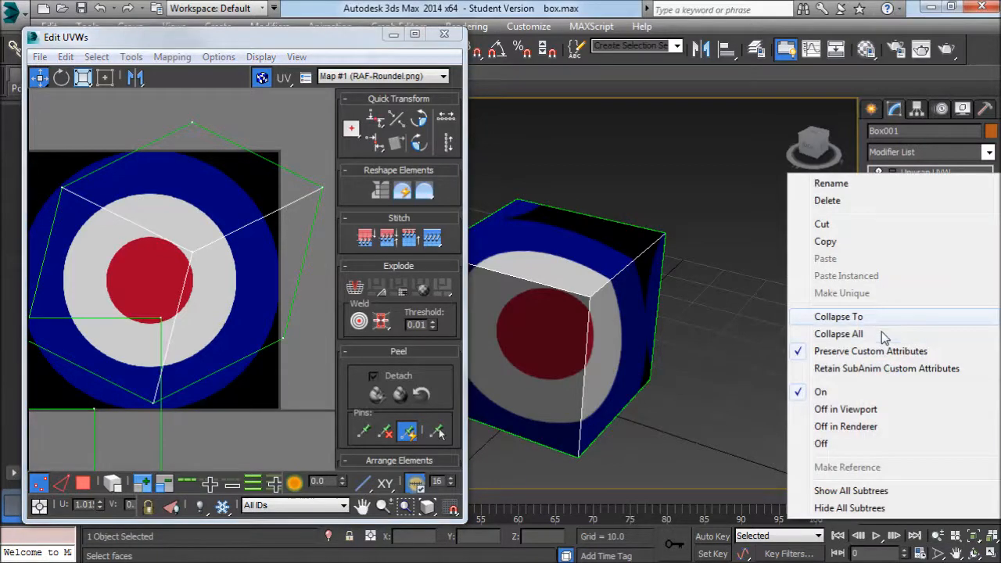
{"action": "left_click", "coordinate": [883, 329]}
{"action": "scroll", "coordinate": [781, 264], "scroll_direction": "up", "scroll_amount": 3}
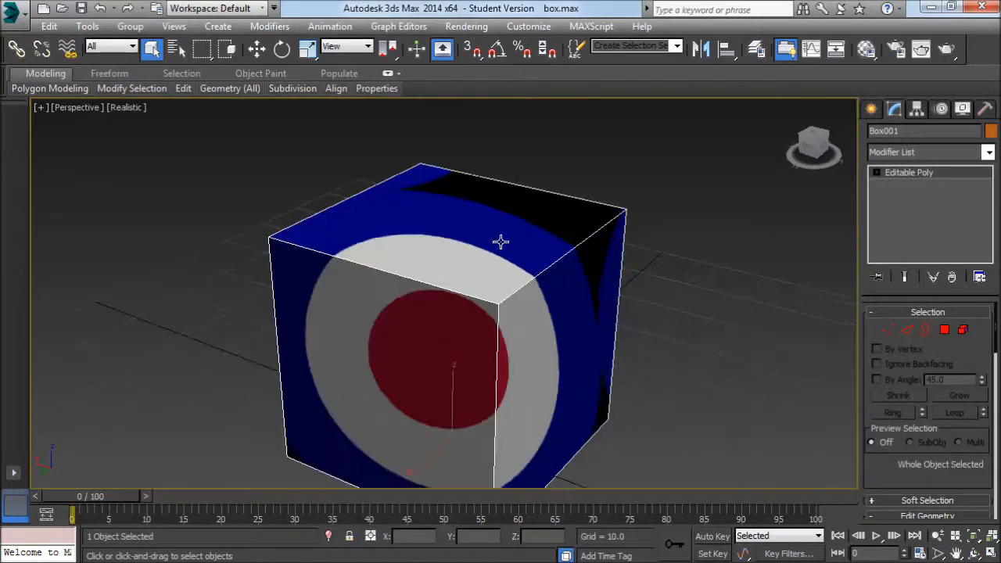
- Add an Unwrap UVW modifier above the box's collapsed Editable Poly
{"action": "left_click", "coordinate": [687, 306]}
{"action": "middle_click_drag", "start_coordinate": [686, 314], "coordinate": [648, 226], "text": "alt"}
{"action": "left_click", "coordinate": [527, 281]}
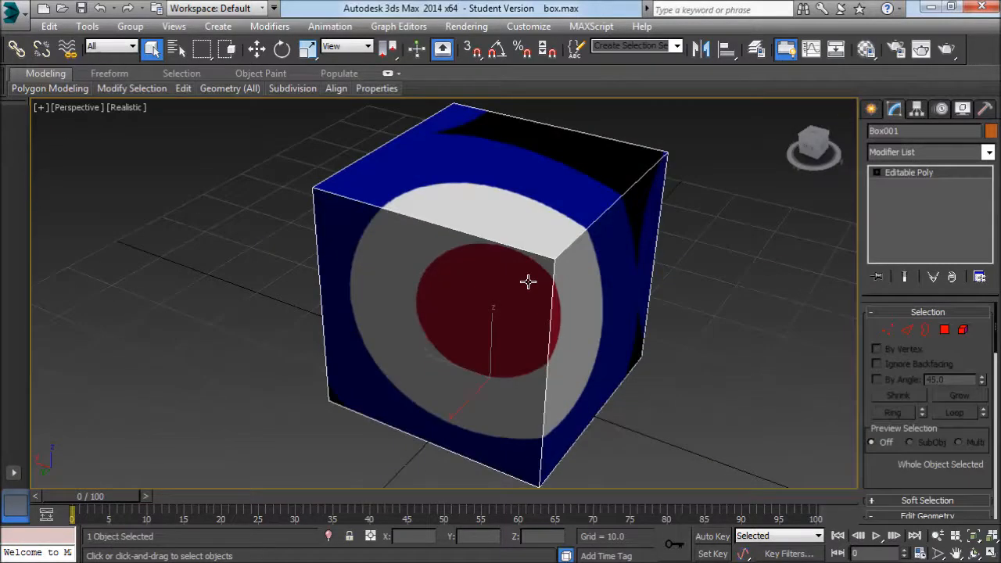
{"action": "left_click", "coordinate": [988, 153]}
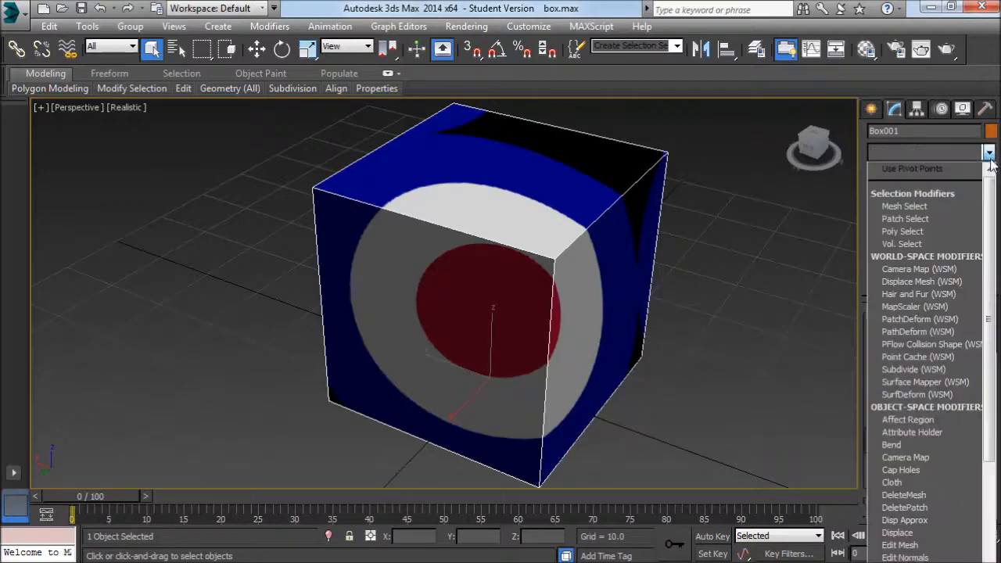
{"action": "scroll", "coordinate": [947, 176], "scroll_direction": "down", "scroll_amount": 1}
{"action": "left_click", "coordinate": [936, 153]}
{"action": "left_click", "coordinate": [914, 153]}
{"action": "key", "text": "u"}
{"action": "key", "text": "Return"}
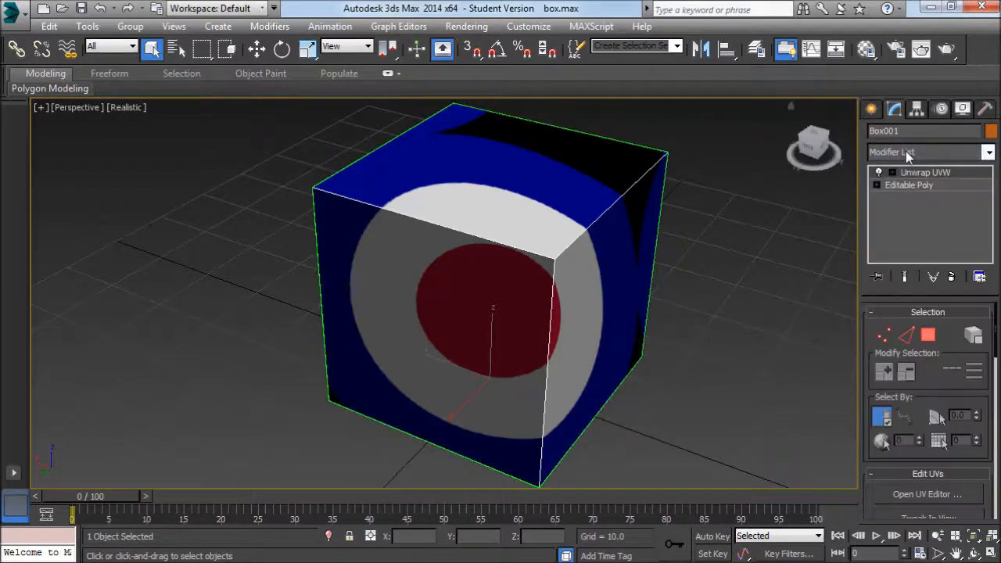
- Open the UV Editor to examine the collapsed box's stored UV layout, and close it again
{"action": "left_click", "coordinate": [943, 493]}
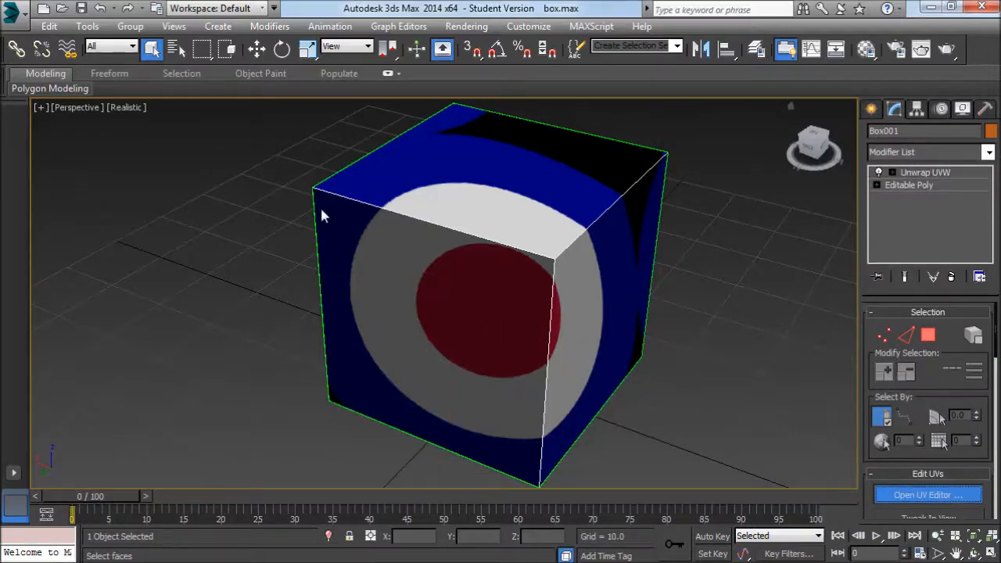
{"action": "left_click_drag", "start_coordinate": [1, 111], "coordinate": [445, 80]}
{"action": "scroll", "coordinate": [229, 290], "scroll_direction": "down", "scroll_amount": 5}
{"action": "scroll", "coordinate": [285, 321], "scroll_direction": "down", "scroll_amount": 3}
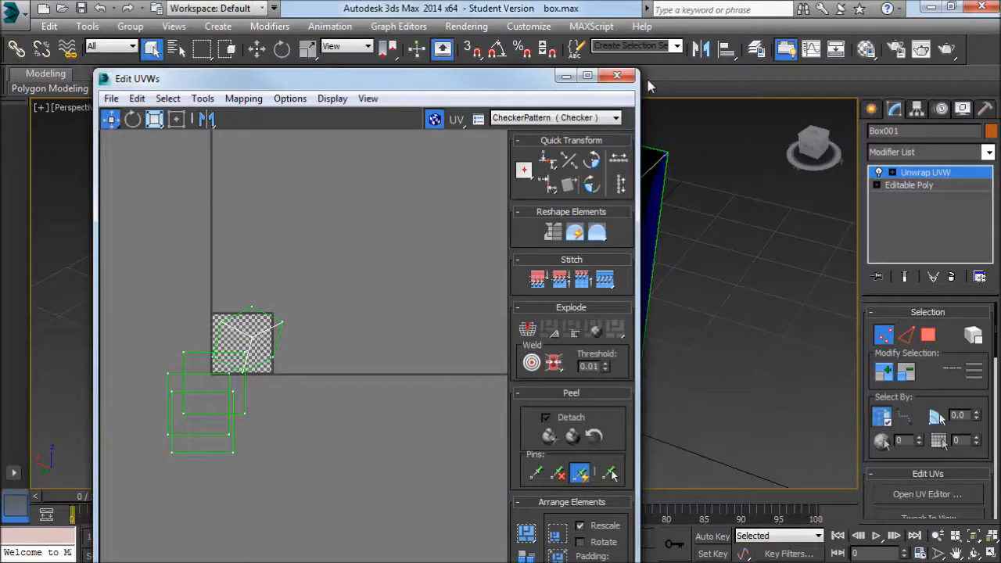
{"action": "left_click", "coordinate": [616, 75]}
{"action": "left_click", "coordinate": [873, 109]}
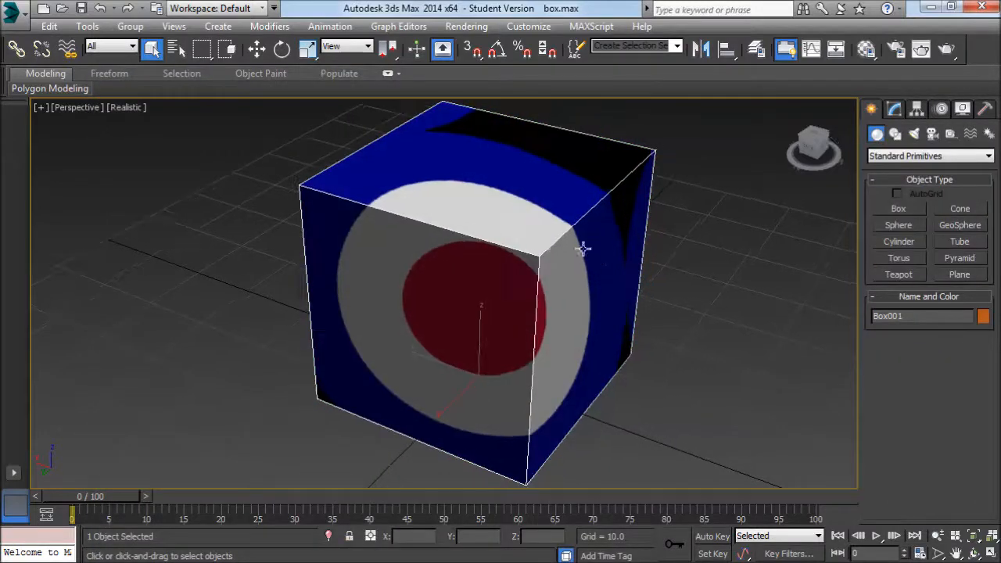
{"action": "left_click", "coordinate": [894, 108]}
{"action": "right_click", "coordinate": [920, 173]}
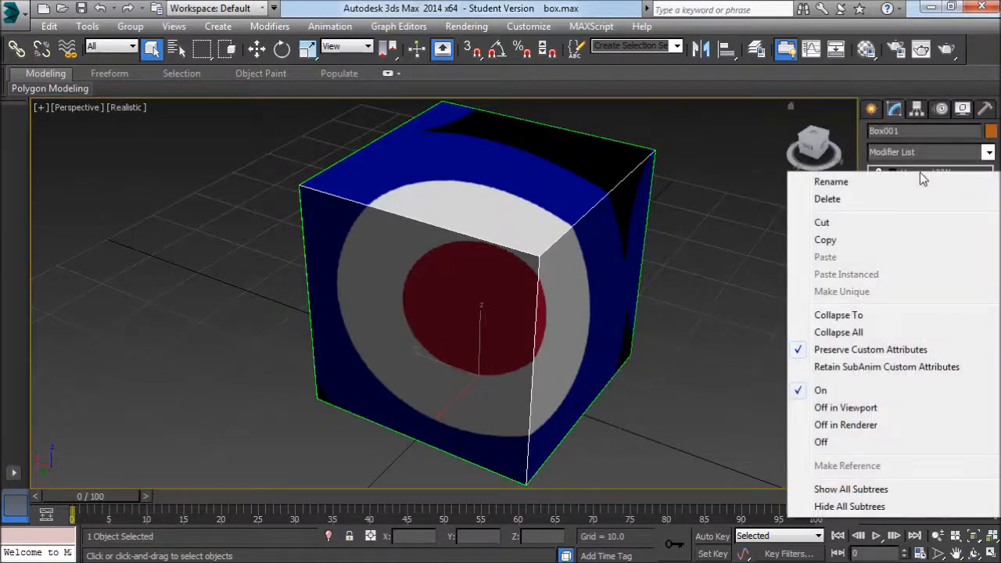
{"action": "left_click", "coordinate": [907, 72]}
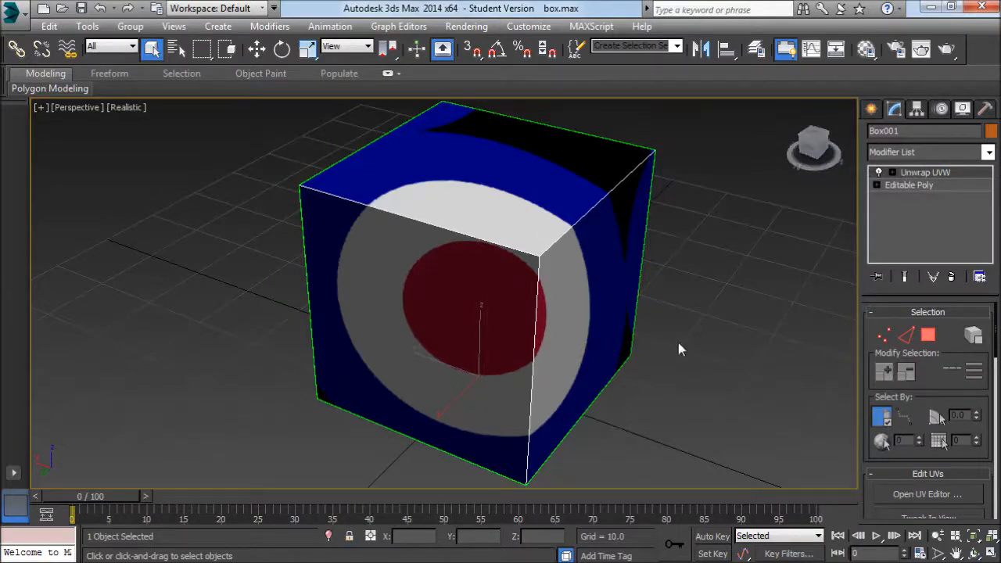
- Reopen the UV Editor, select the UV vertices of the three-face cluster for scaling, and move the editor aside to expose the box
{"action": "left_click", "coordinate": [947, 496]}
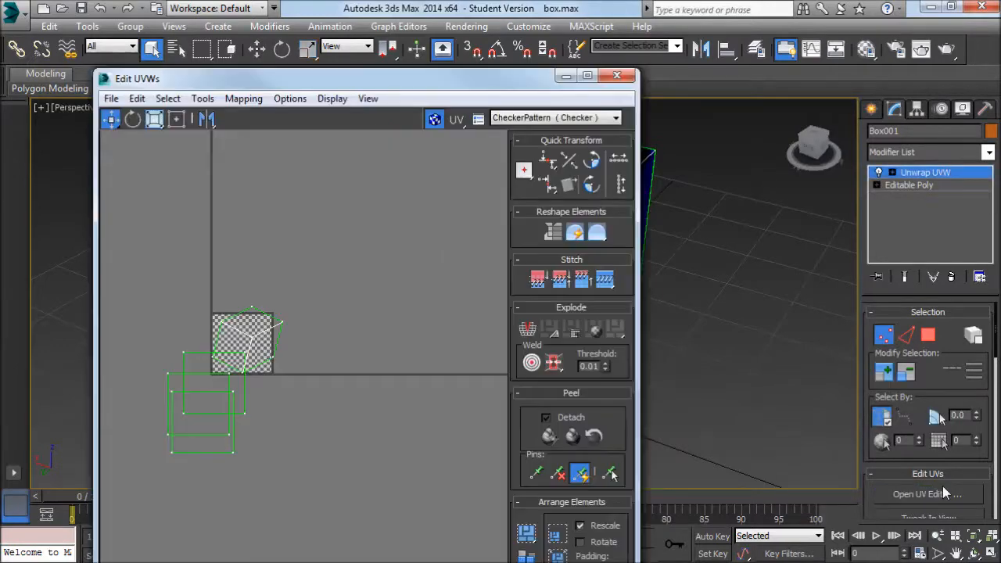
{"action": "key", "text": "r"}
{"action": "right_click", "coordinate": [280, 335]}
{"action": "left_click", "coordinate": [313, 378]}
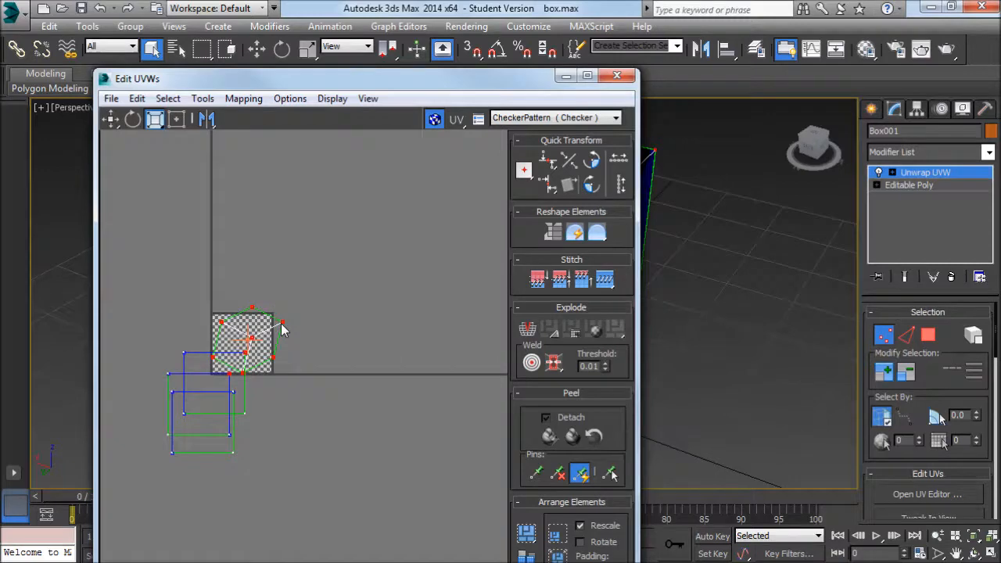
{"action": "left_click_drag", "start_coordinate": [489, 82], "coordinate": [168, 72]}
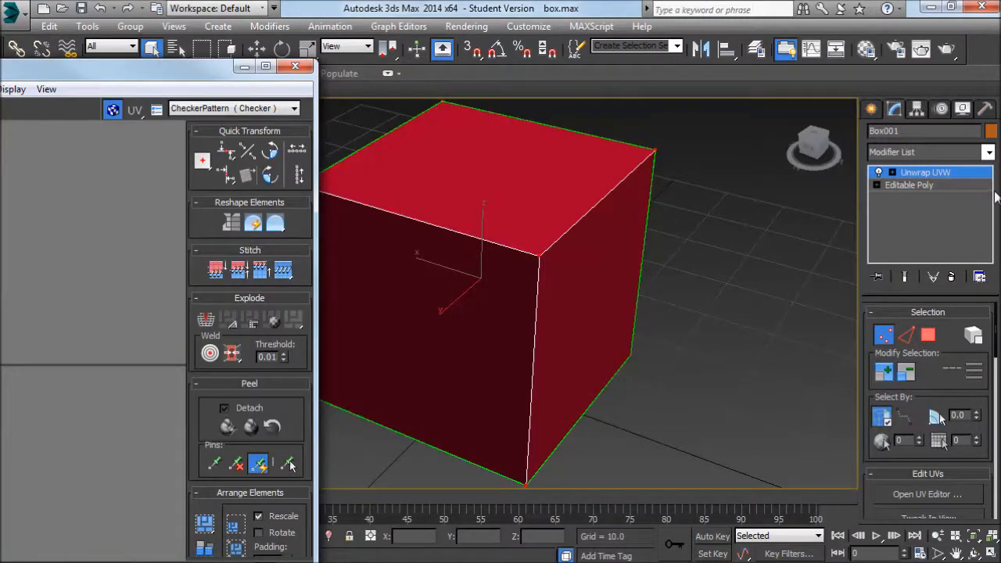
- Delete the Unwrap UVW modifier from the box's stack, leaving only the Editable Poly
{"action": "right_click", "coordinate": [922, 177]}
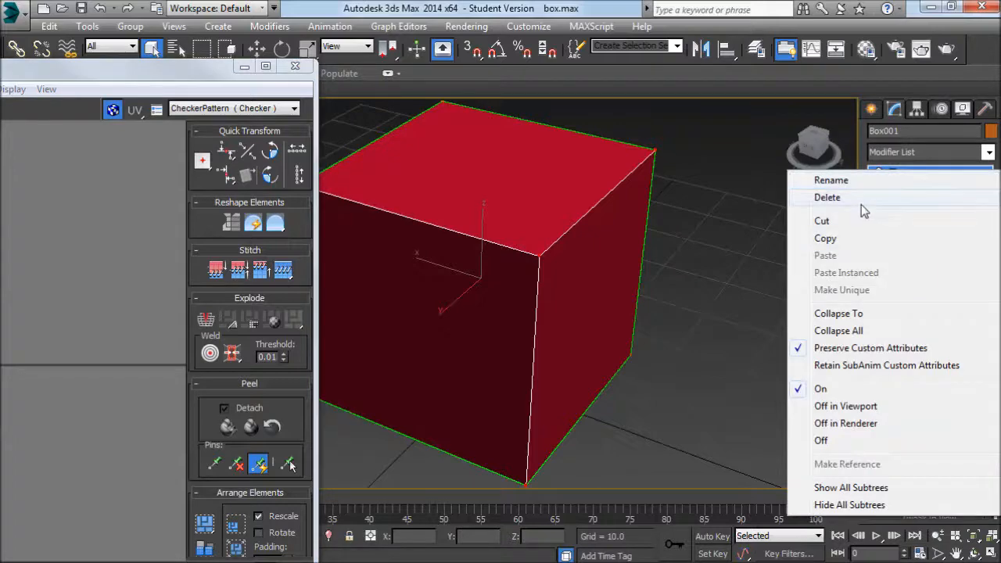
{"action": "left_click", "coordinate": [861, 203]}
{"action": "middle_click_drag", "start_coordinate": [582, 254], "coordinate": [533, 272]}
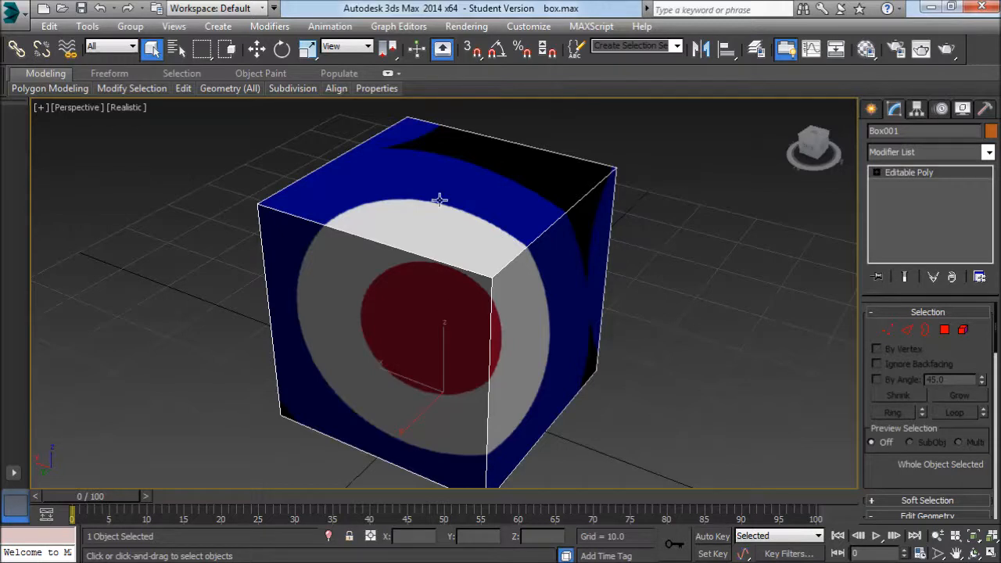
{"action": "middle_click_drag", "start_coordinate": [681, 283], "coordinate": [659, 292]}
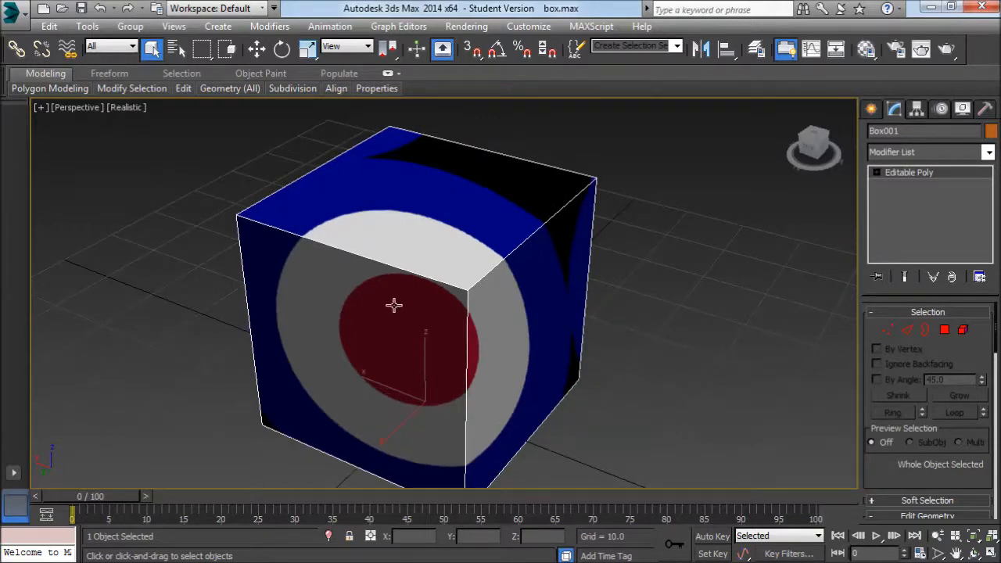